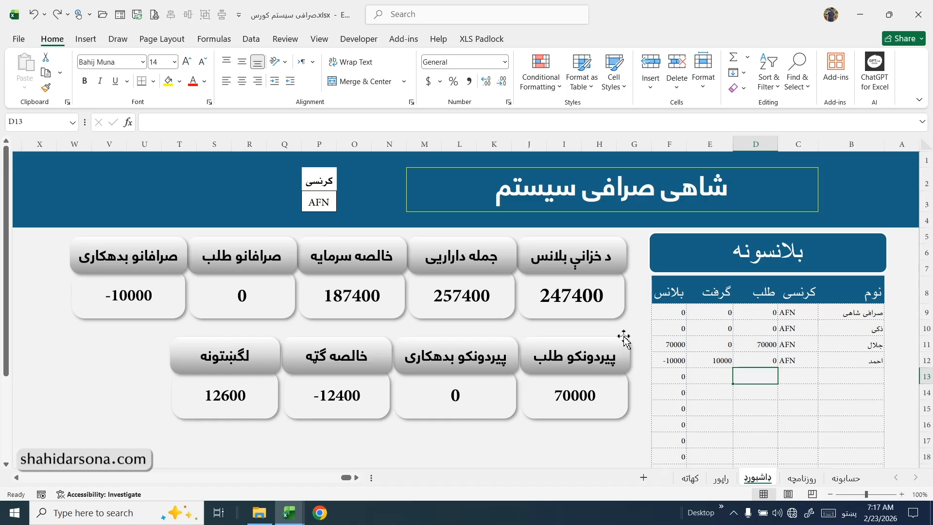
View the حسابونه and روزنامچه sheets, and return to the داشبورد sheet.
click(844, 479)
click(809, 480)
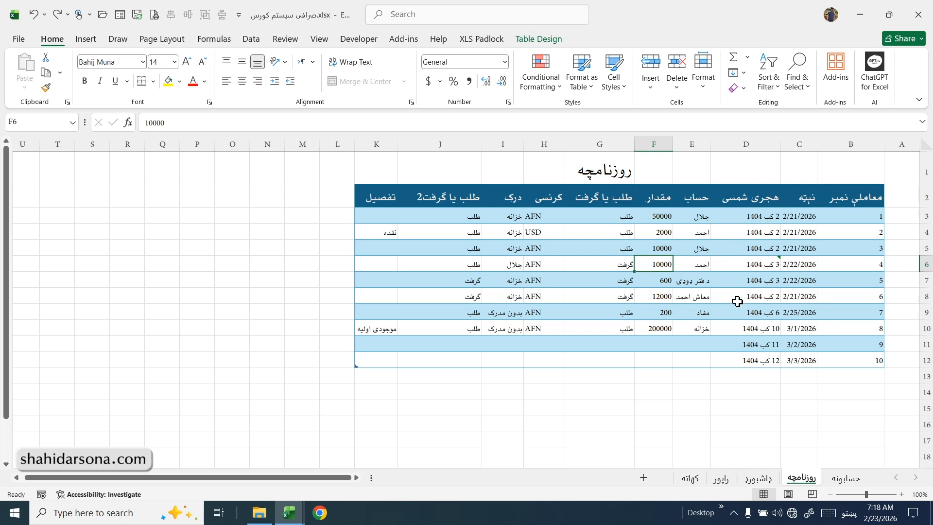
click(748, 481)
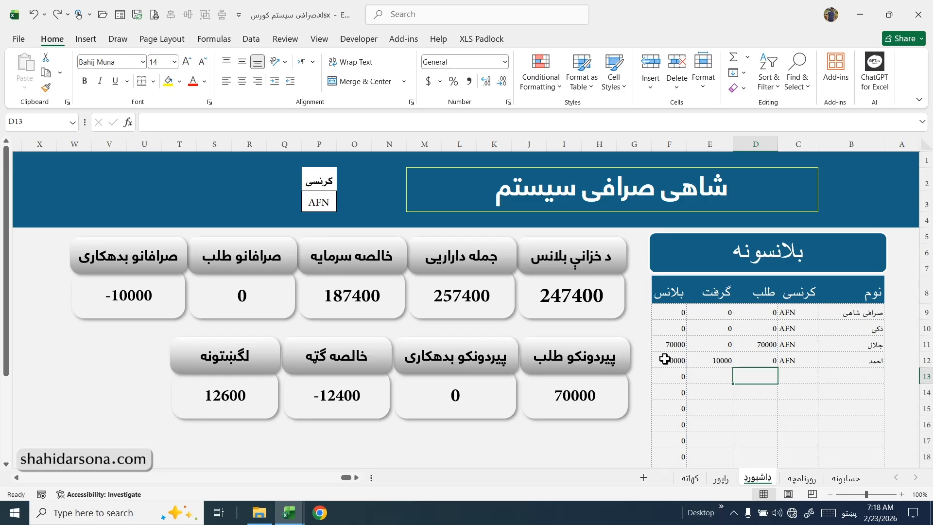
Show the dashboard figures in USD and set the dashboard currency back to AFN.
click(321, 200)
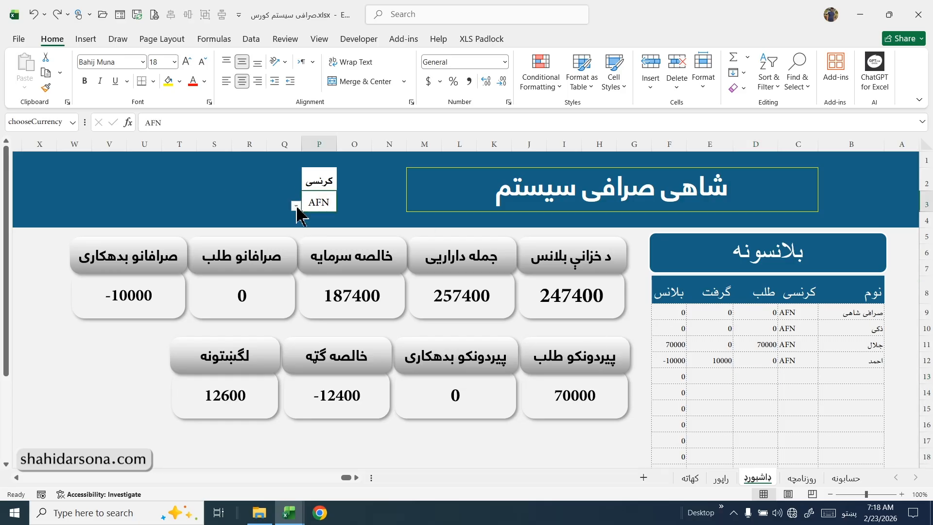
click(295, 206)
click(309, 225)
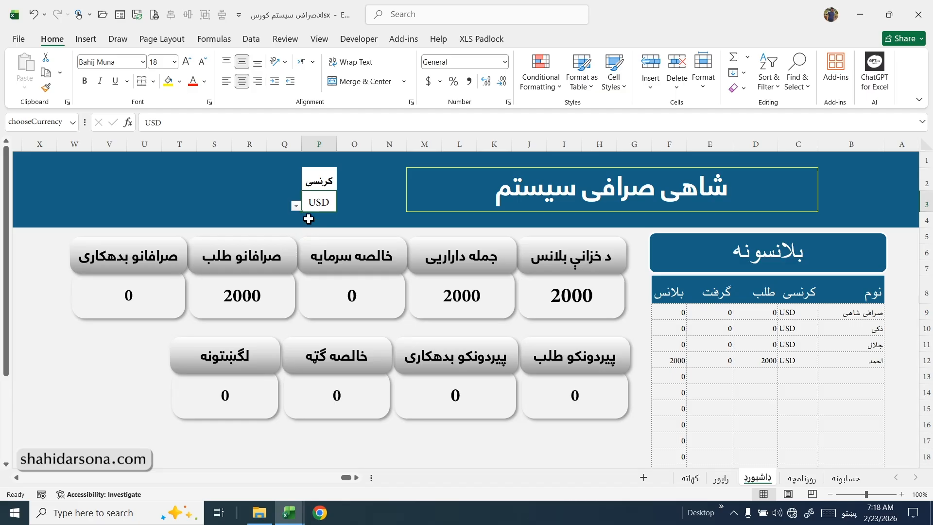
click(296, 206)
click(308, 218)
On the راپور sheet, run the report for two other account holders and restore the original account name.
click(719, 479)
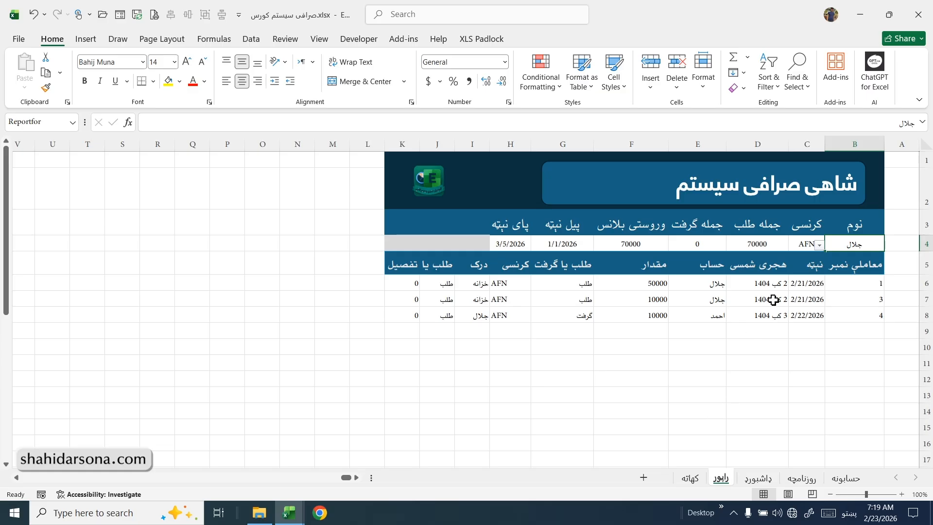
click(820, 245)
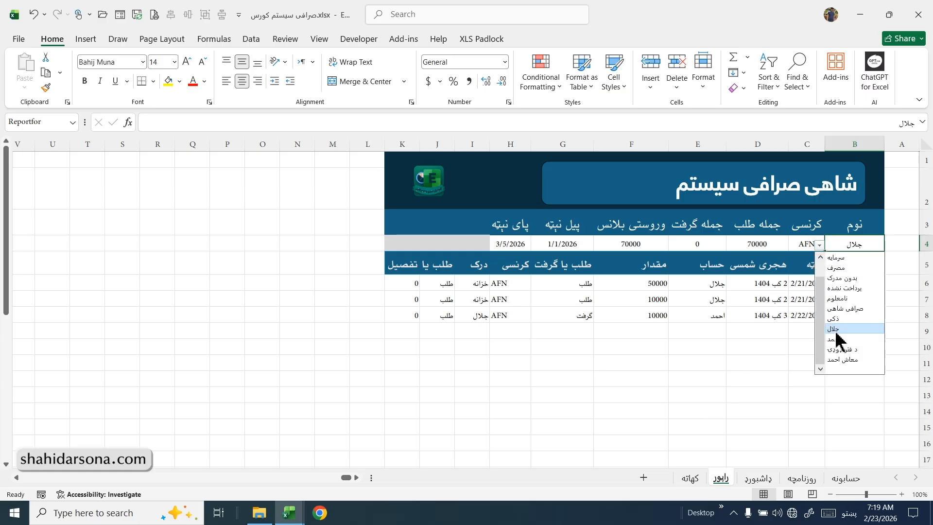
click(834, 319)
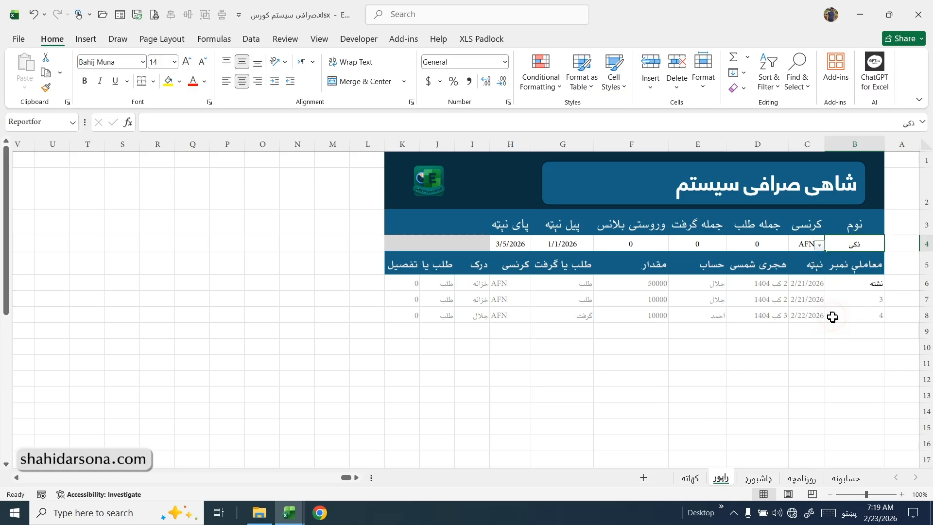
click(820, 245)
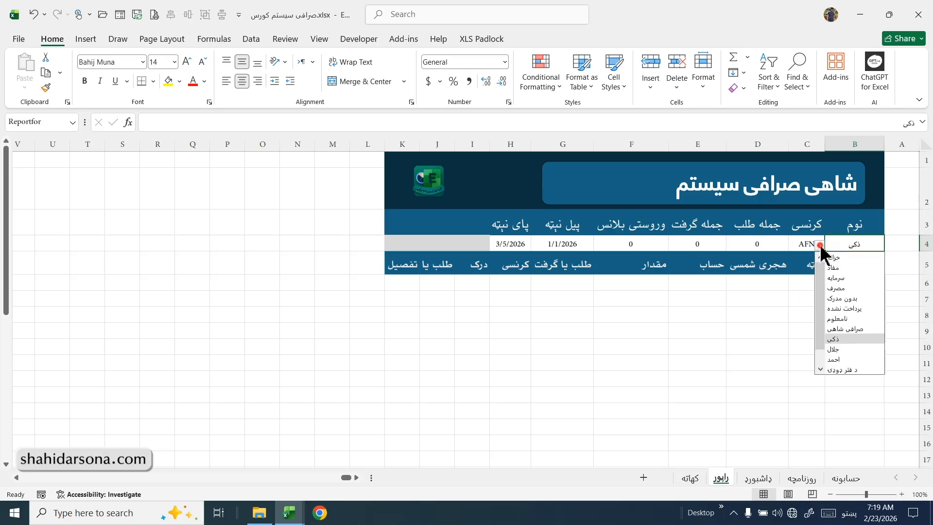
click(833, 359)
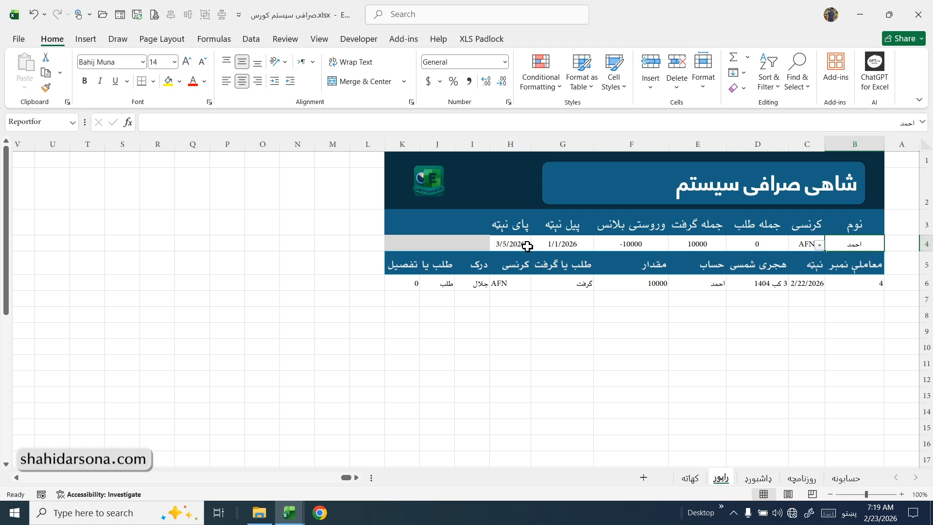
click(819, 245)
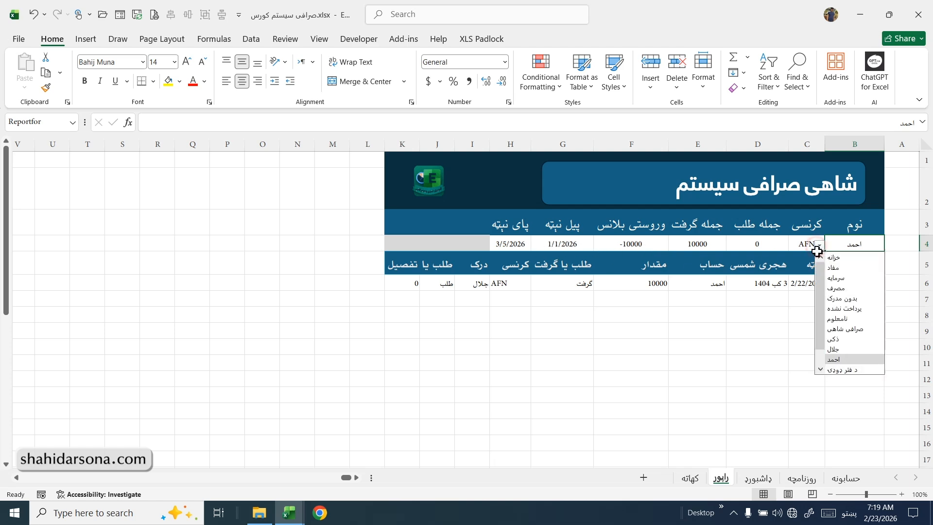
click(834, 349)
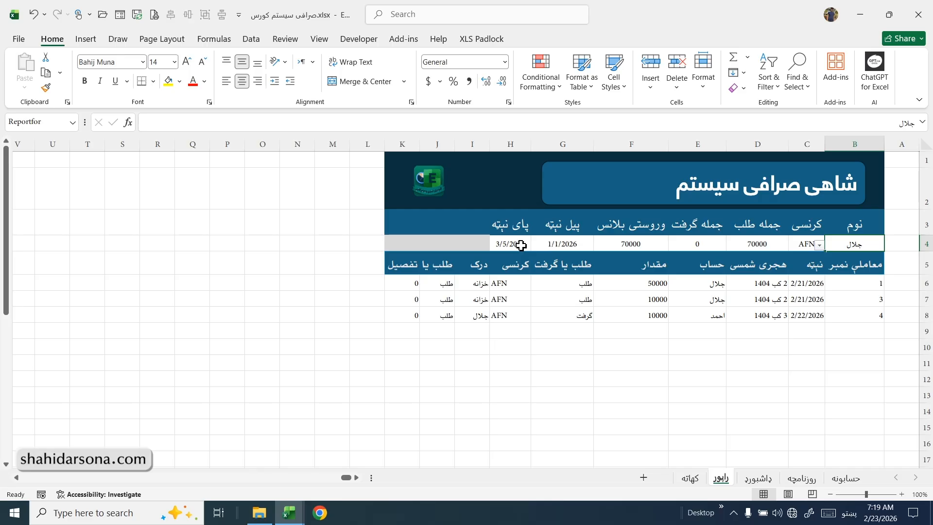
Check the report's start and end date cells, try USD as the report currency, and restore AFN.
click(548, 245)
click(519, 246)
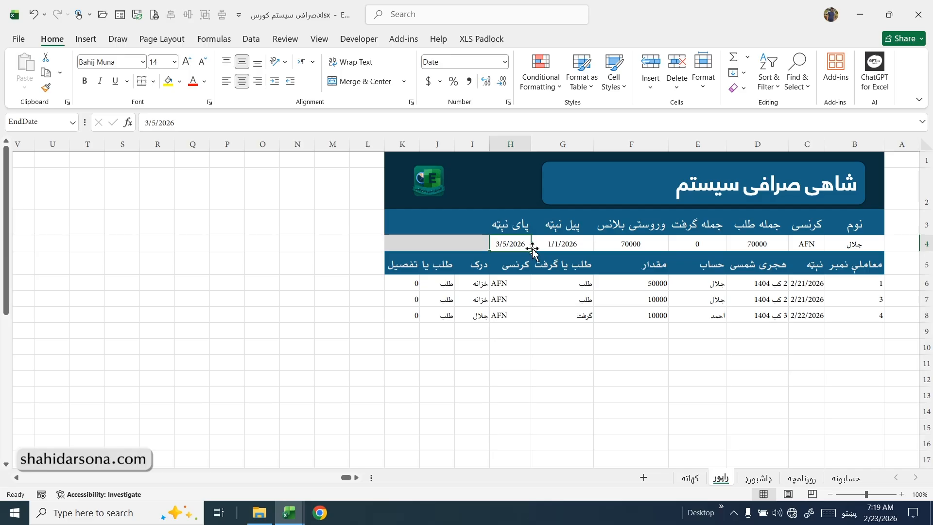
click(798, 245)
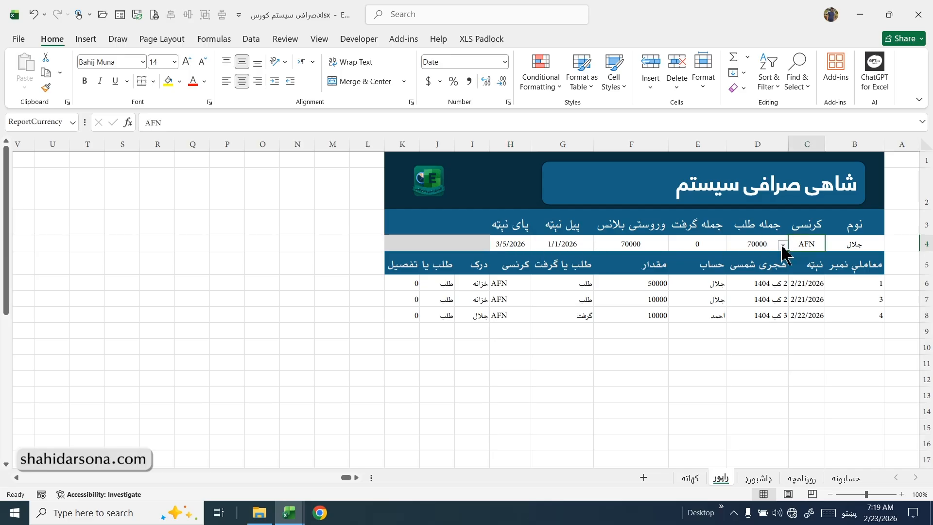
click(783, 245)
click(796, 266)
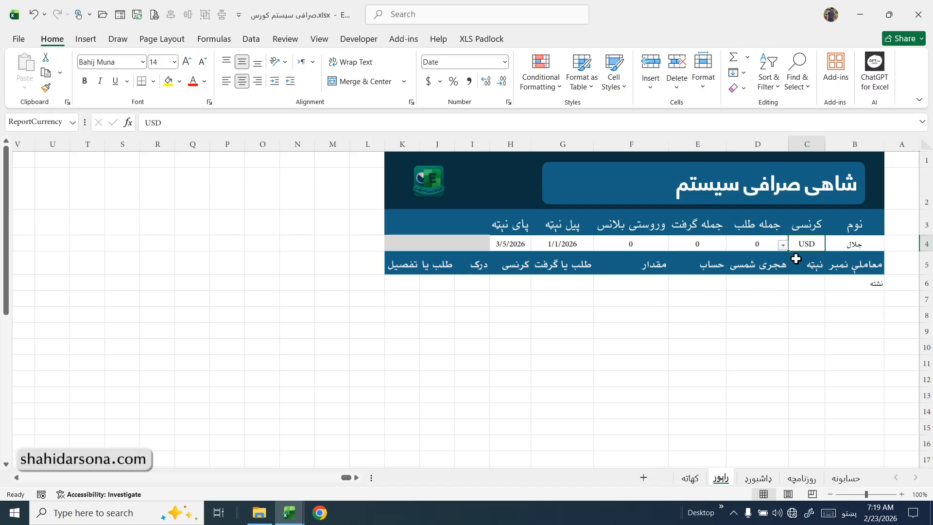
click(782, 245)
click(793, 260)
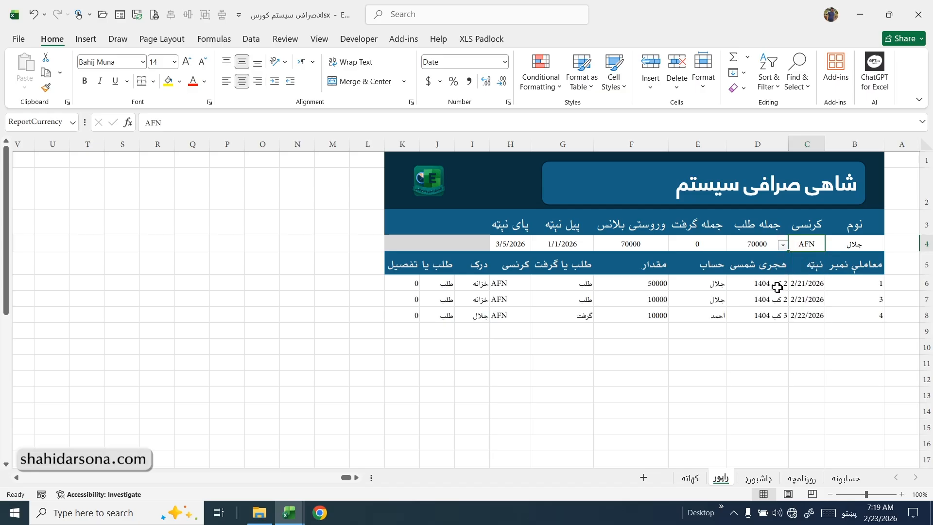
Edit the ledger sheet's name and re-enter it as کهاته.
click(800, 478)
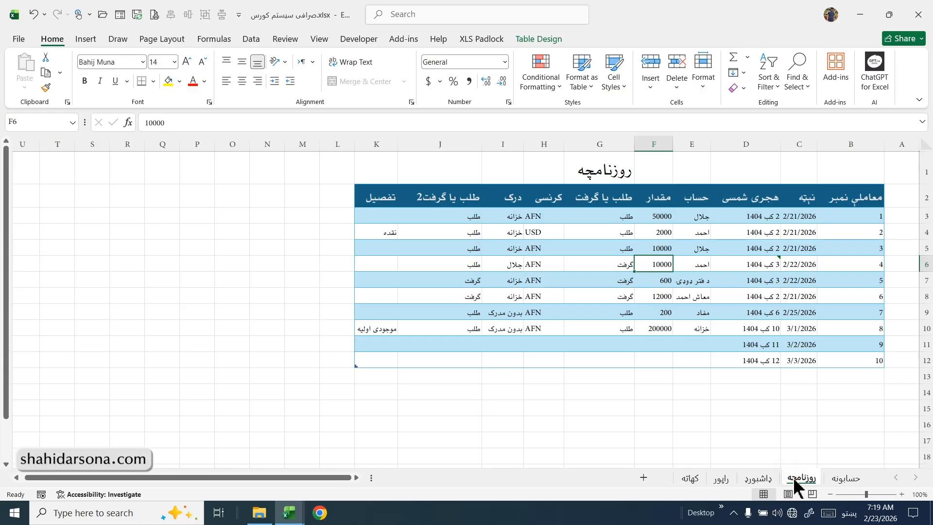
click(694, 481)
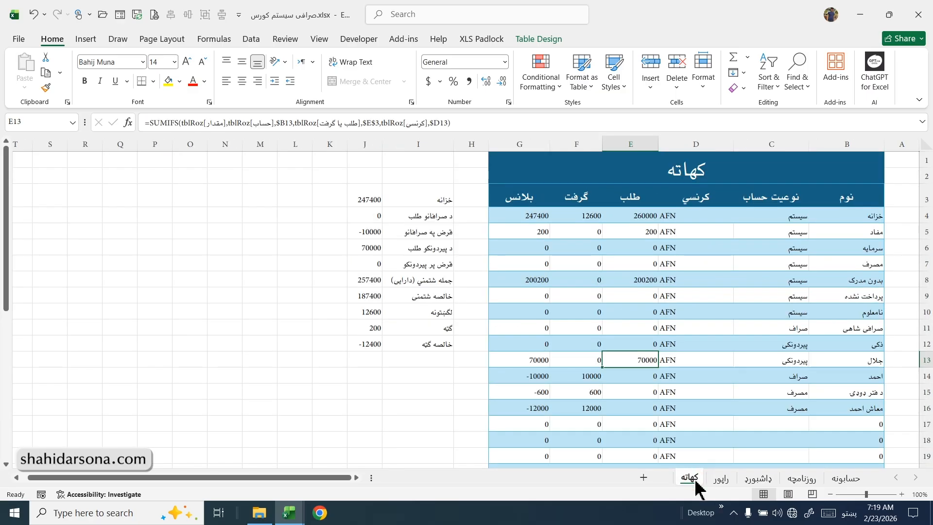
right_click(697, 486)
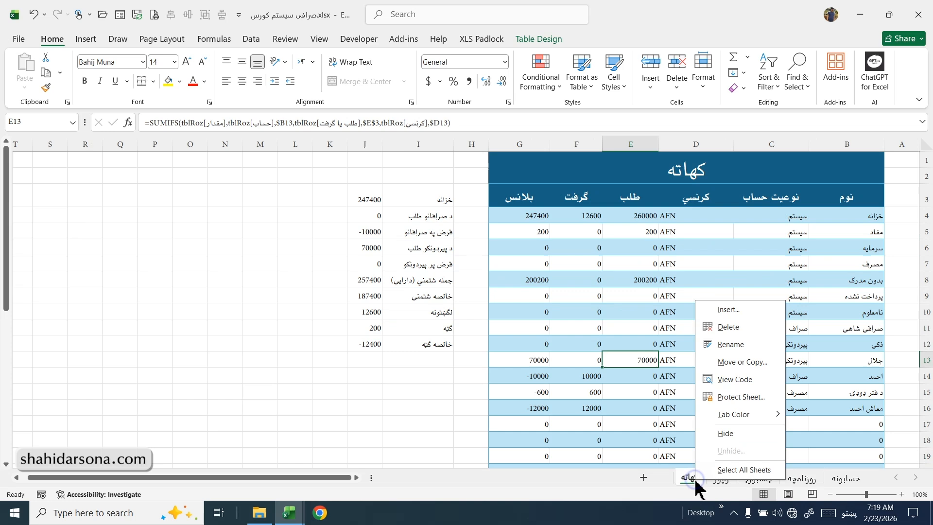
click(729, 344)
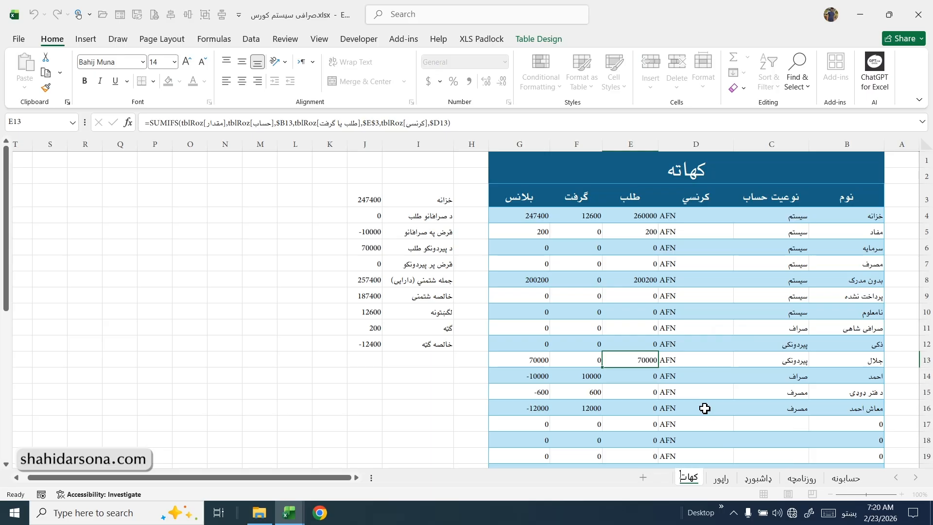
key(Return)
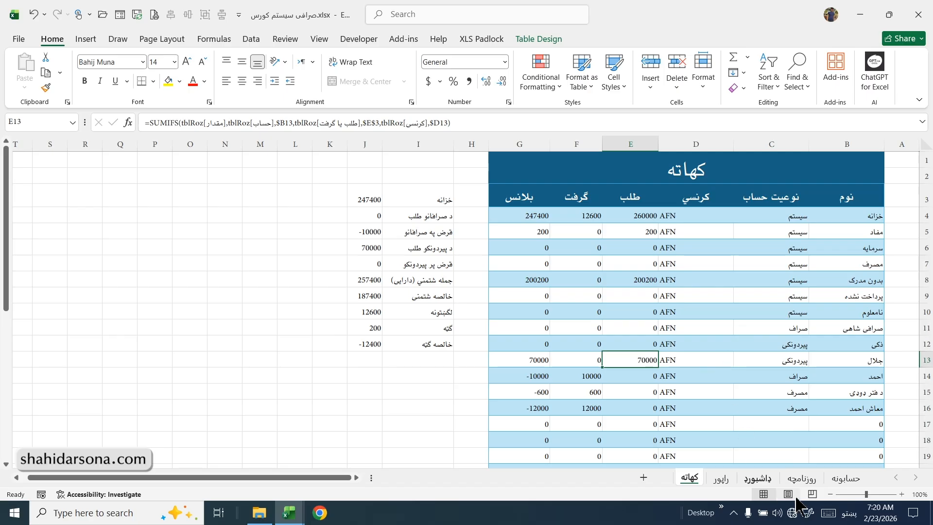
Compare the transactions on the روزنامچه sheet with the account balances on the کهاته sheet.
click(801, 479)
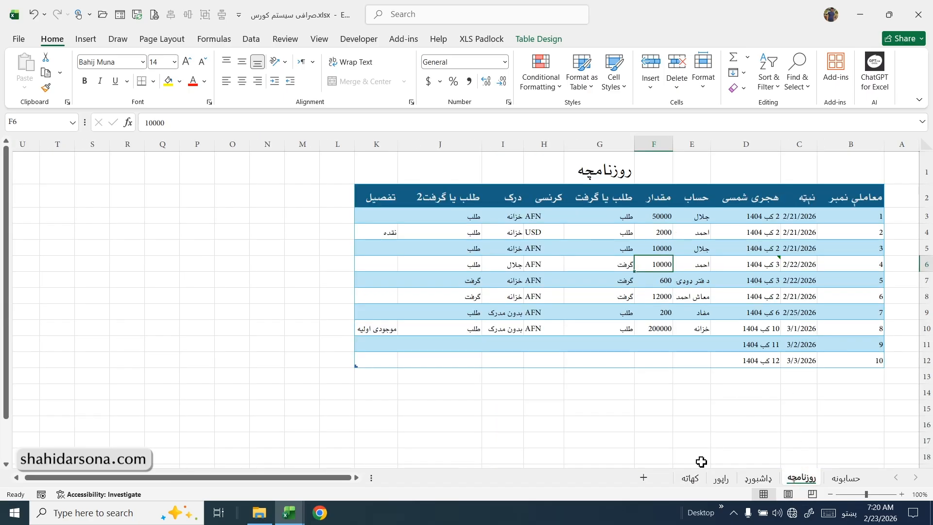
click(692, 479)
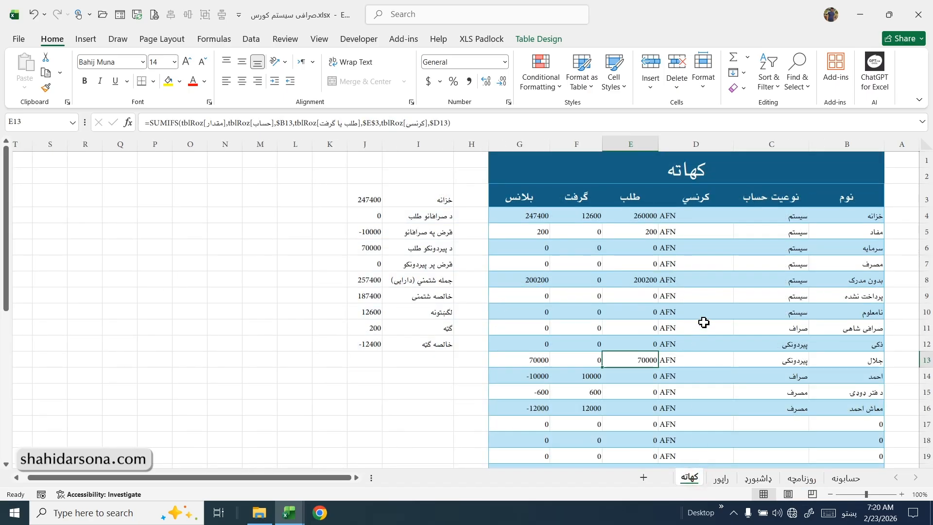
click(802, 478)
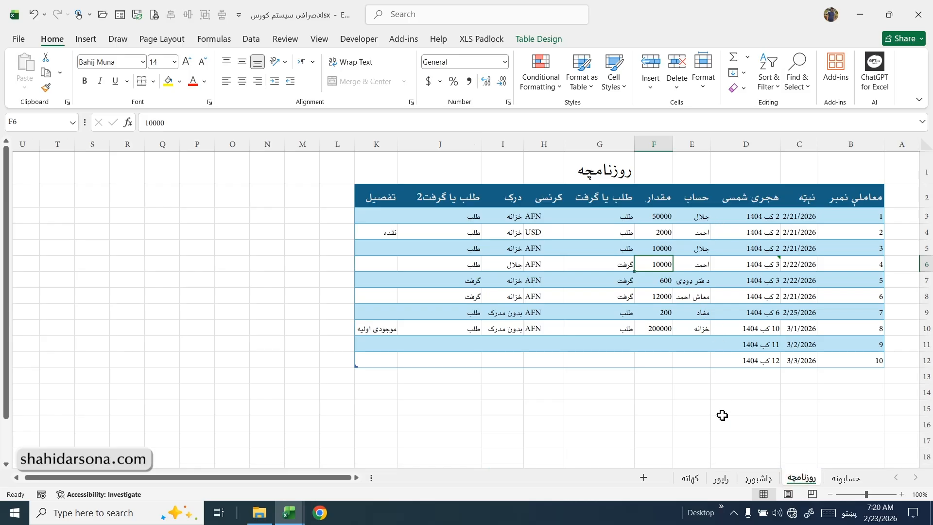
click(692, 478)
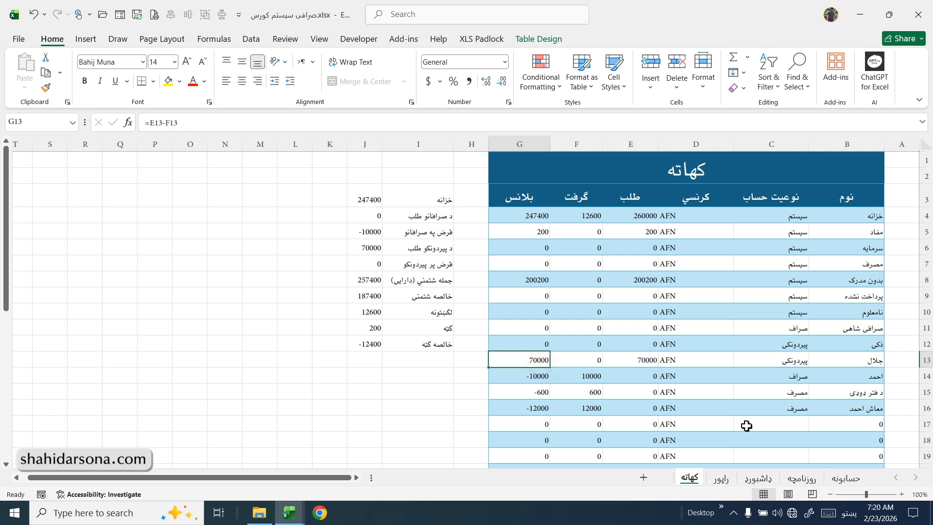
Trace the ledger balance in row 13 to its journal entries in rows 3, 5 and 6 on the روزنامچه sheet.
click(805, 479)
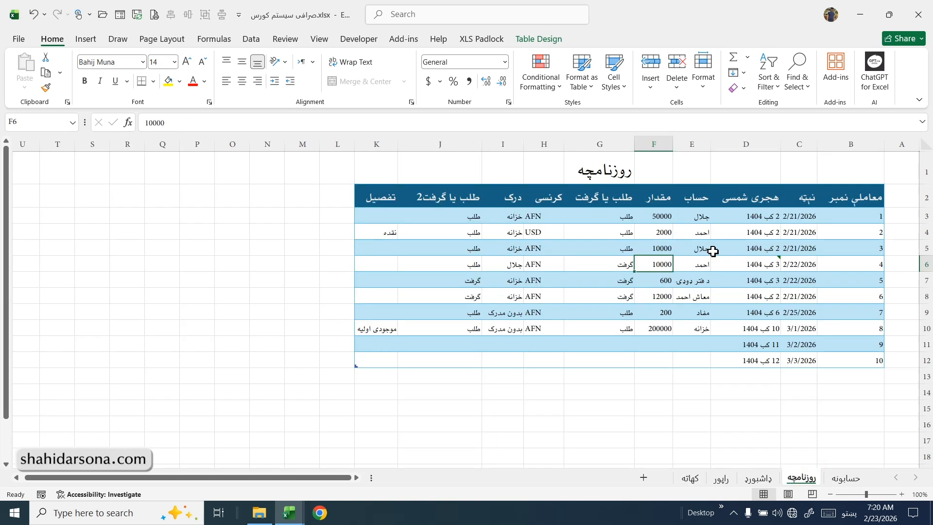
click(665, 217)
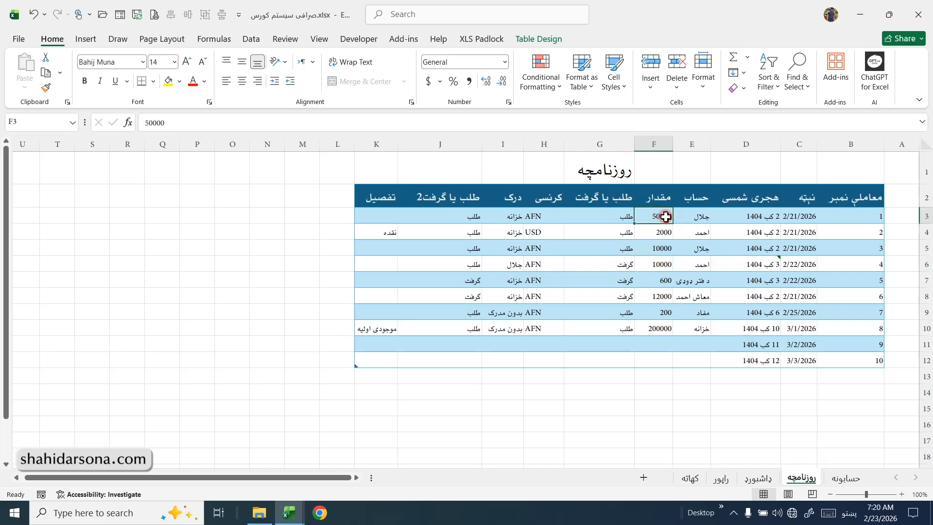
click(625, 217)
click(654, 252)
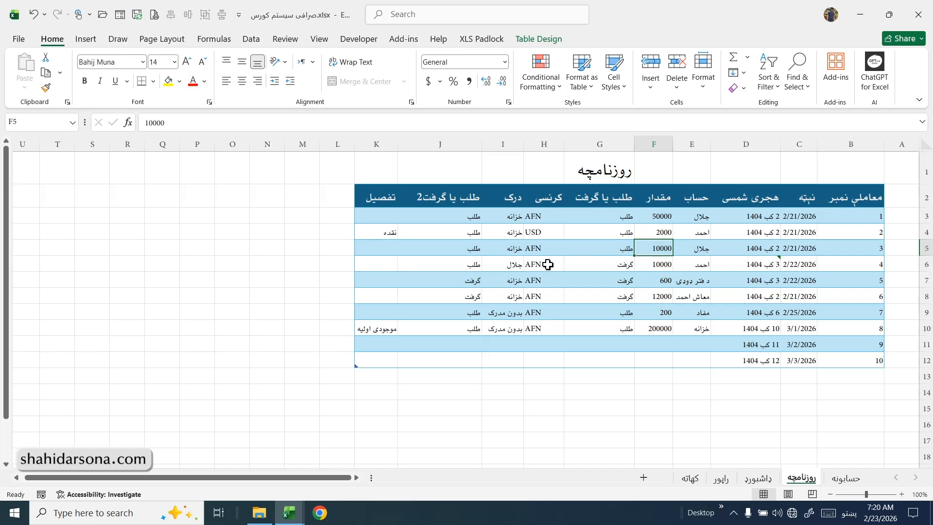
click(510, 266)
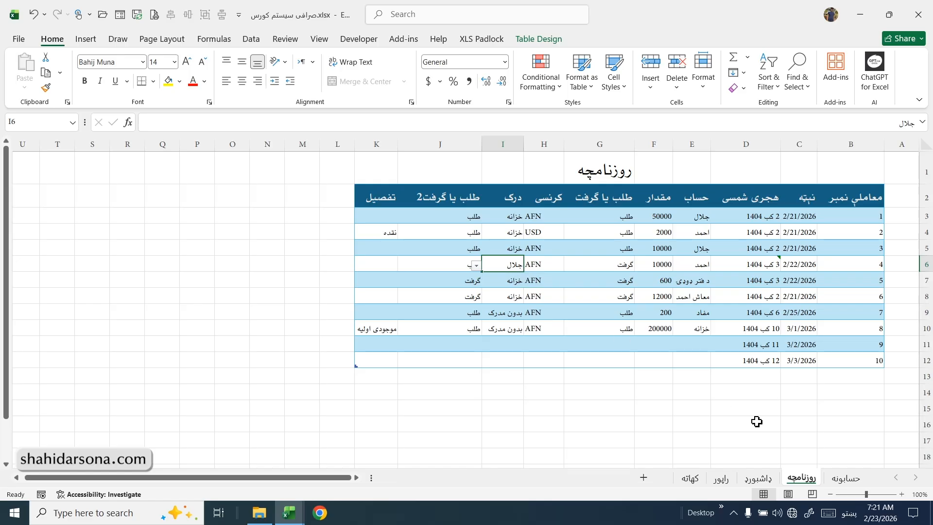
click(696, 480)
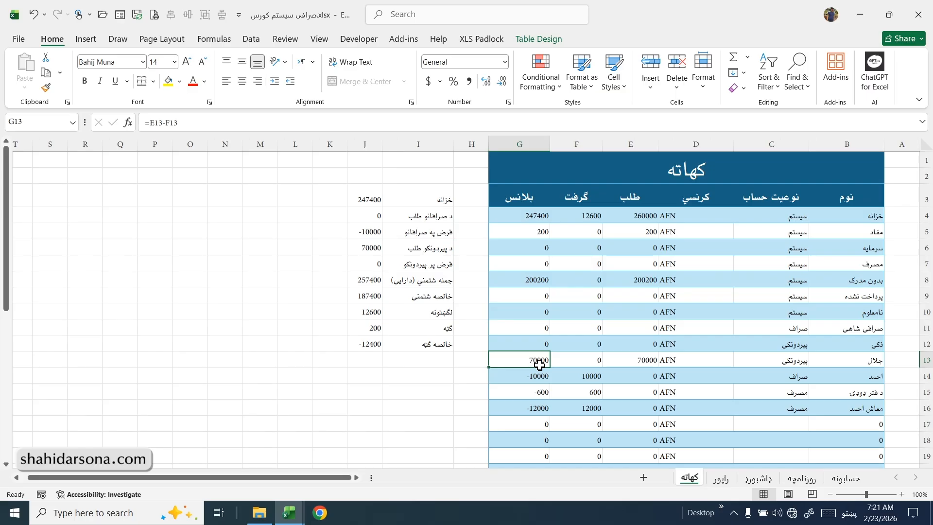
On the روزنامچه sheet, examine row 3's amount and the choices offered for its account, first طلب یا گرفت entry and currency.
click(808, 480)
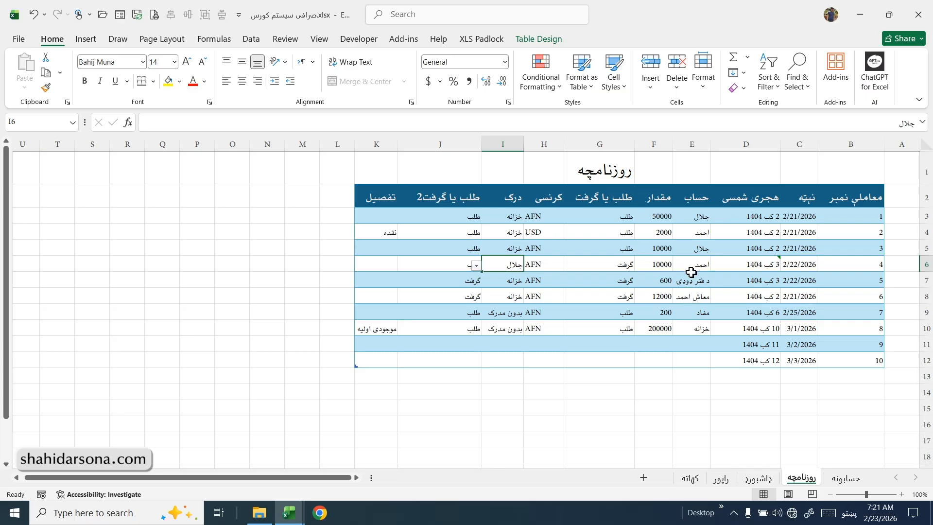
click(694, 216)
click(668, 218)
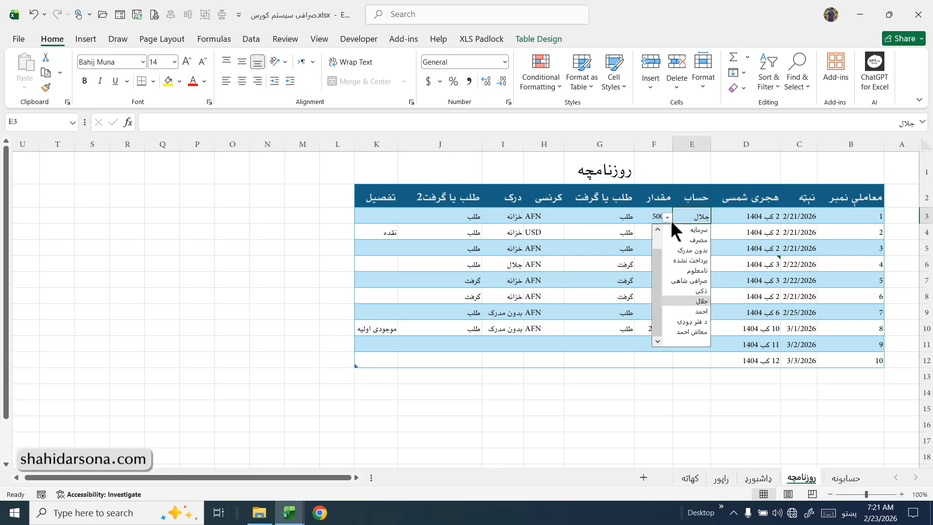
click(669, 218)
click(656, 216)
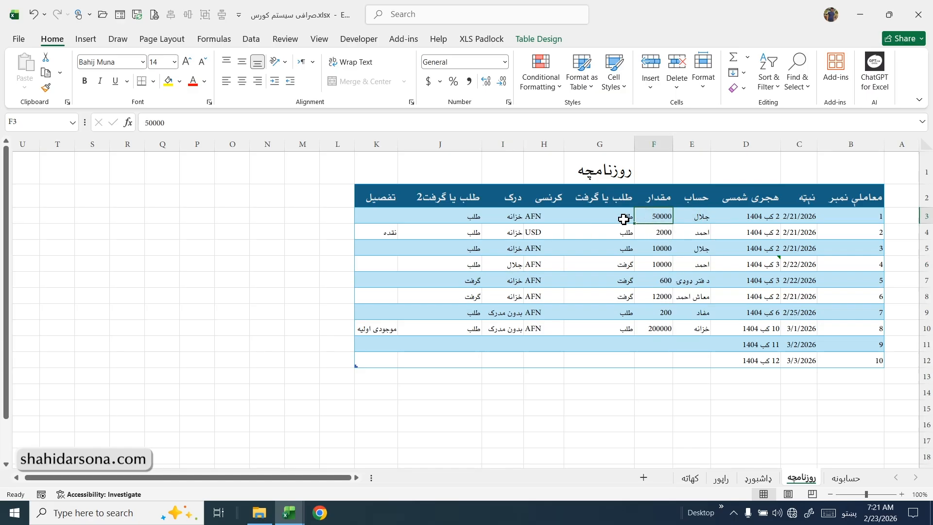
click(623, 219)
click(559, 218)
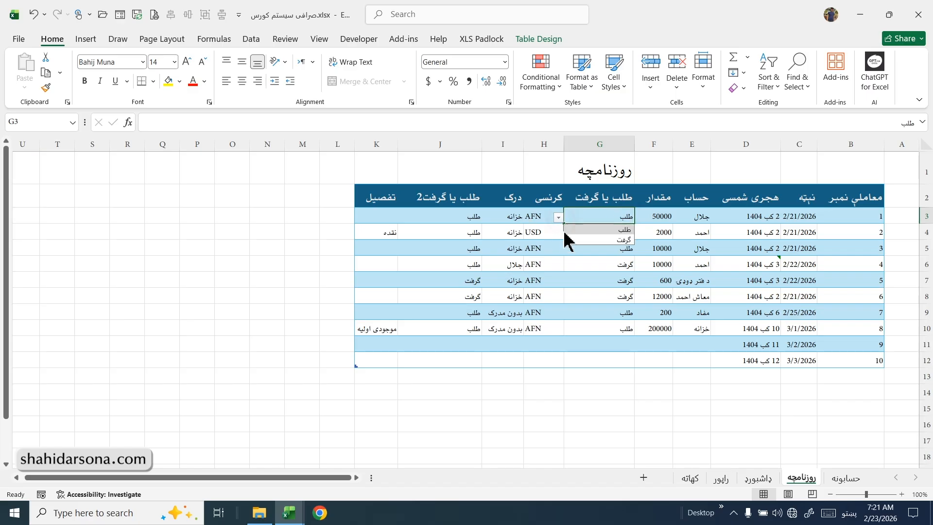
click(558, 217)
click(528, 219)
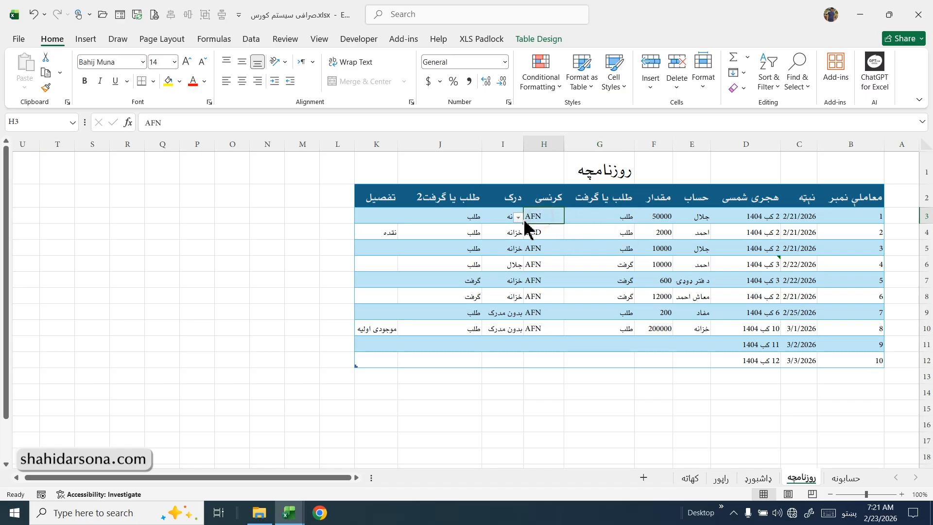
click(518, 218)
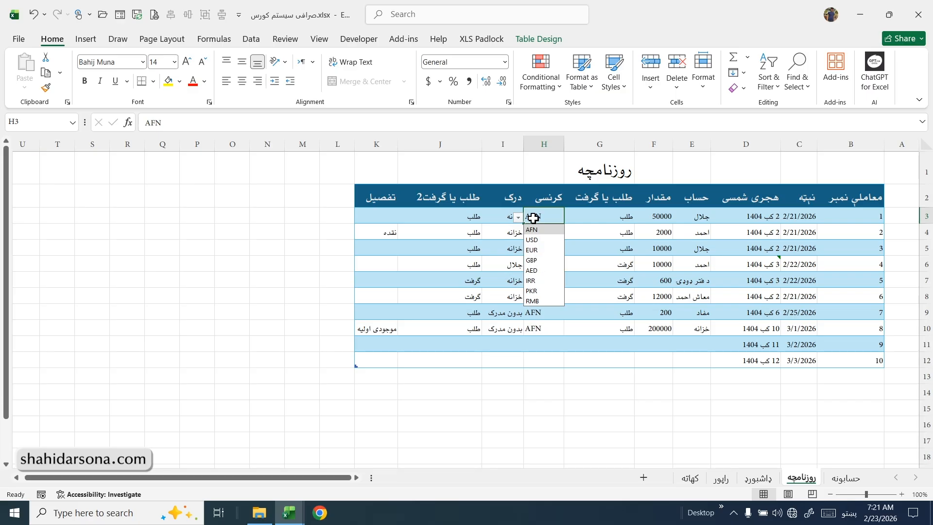
click(533, 218)
Examine the choices offered for row 3's درک and second طلب یا گرفت entries on the روزنامچه sheet.
click(504, 217)
click(477, 218)
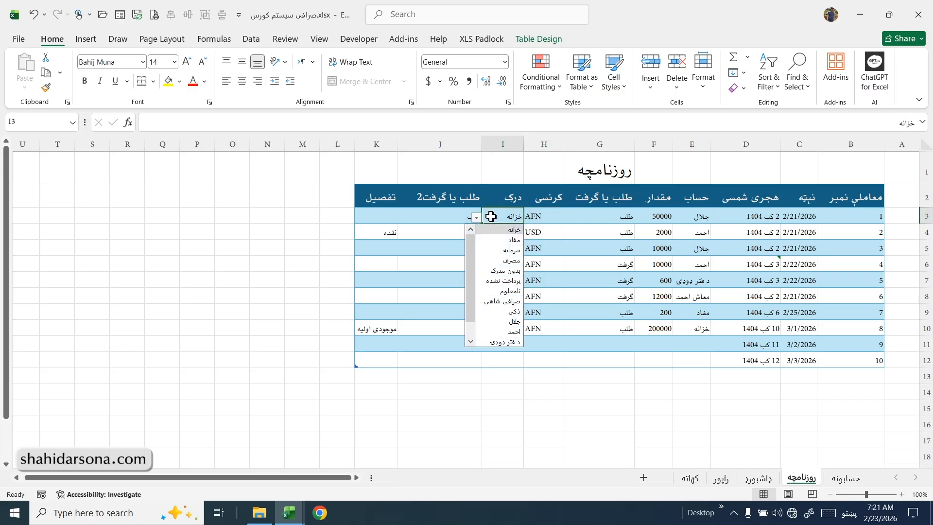
click(491, 217)
click(460, 217)
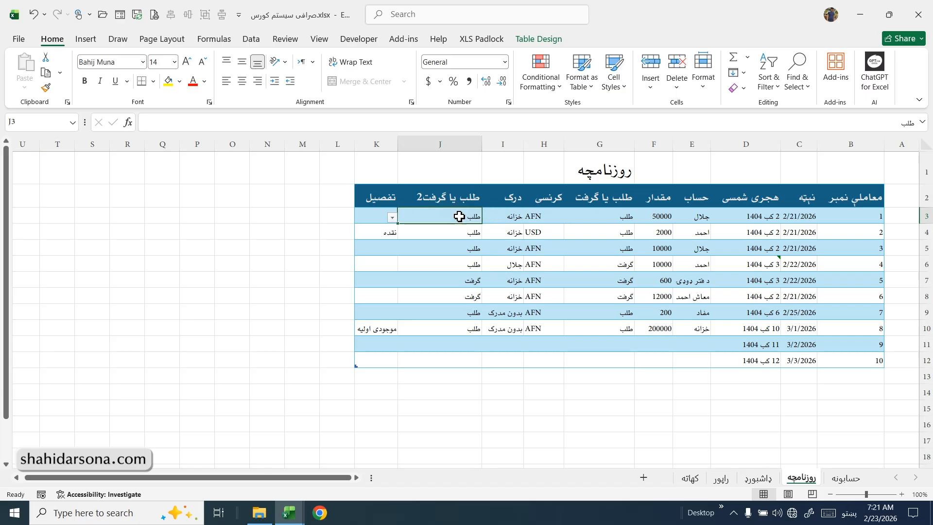
click(392, 217)
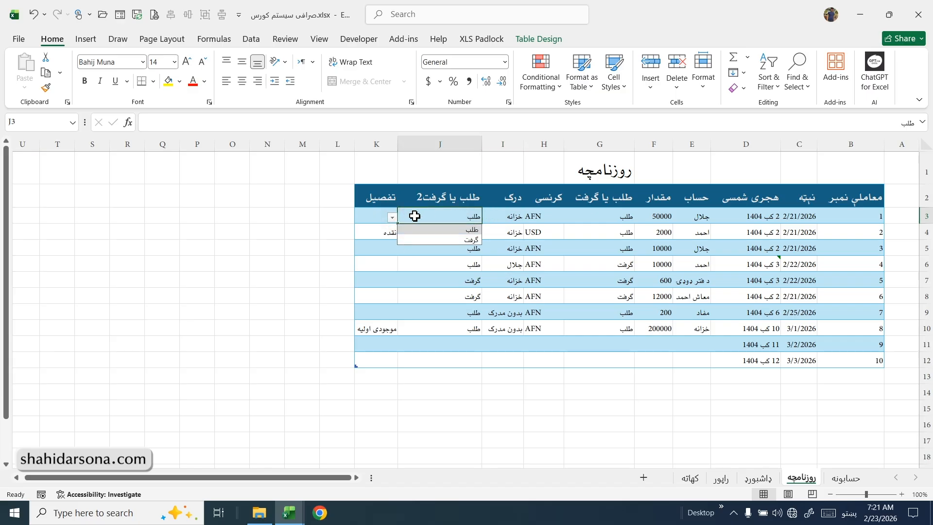
click(415, 216)
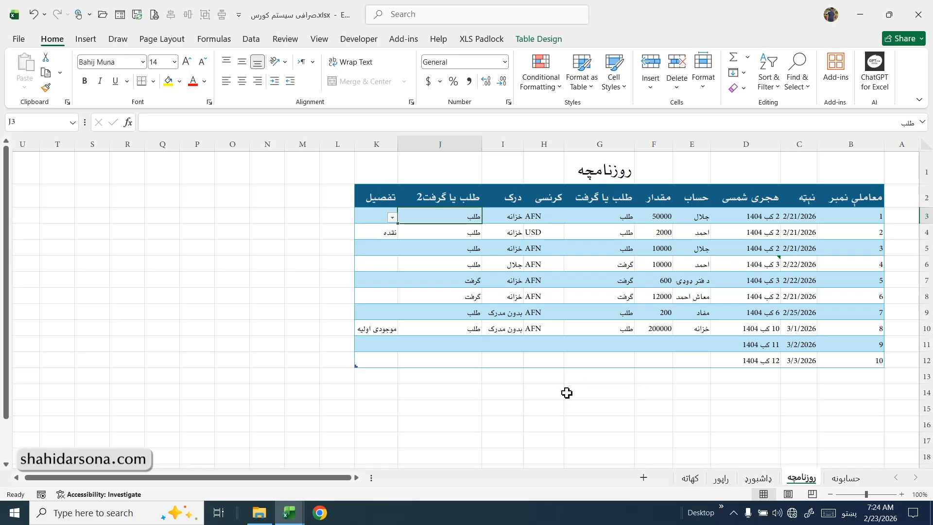
Look through the workbook's حسابونه, روزنامچه, ډاشبورډ, راپور and کهاته sheets in order.
click(841, 482)
click(802, 482)
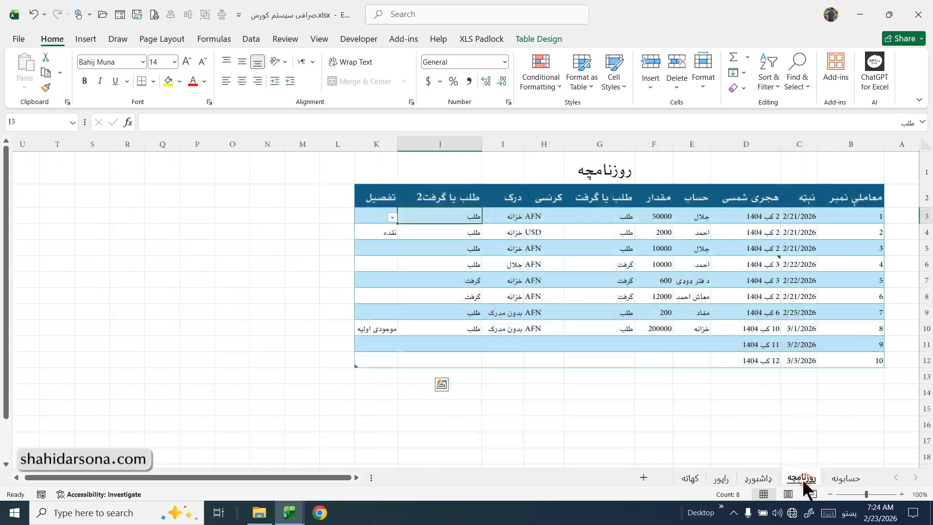
click(758, 481)
click(721, 481)
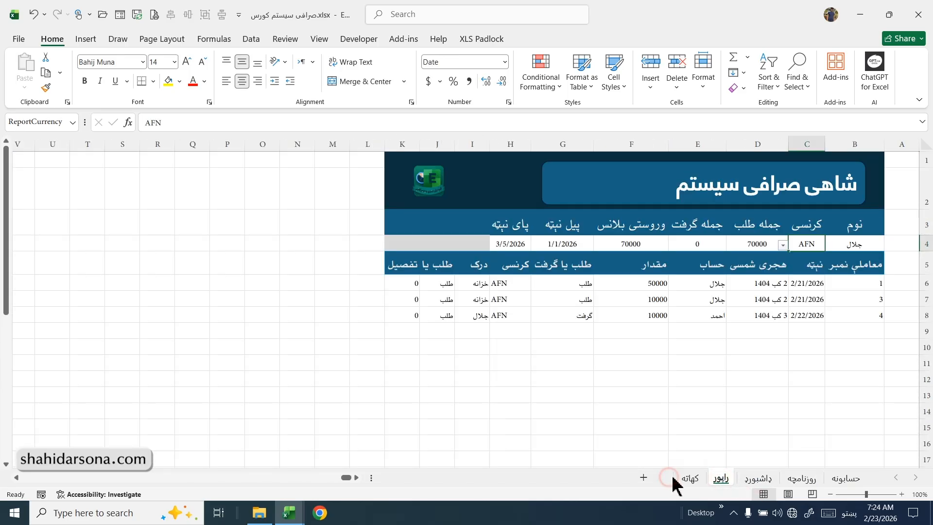
click(687, 481)
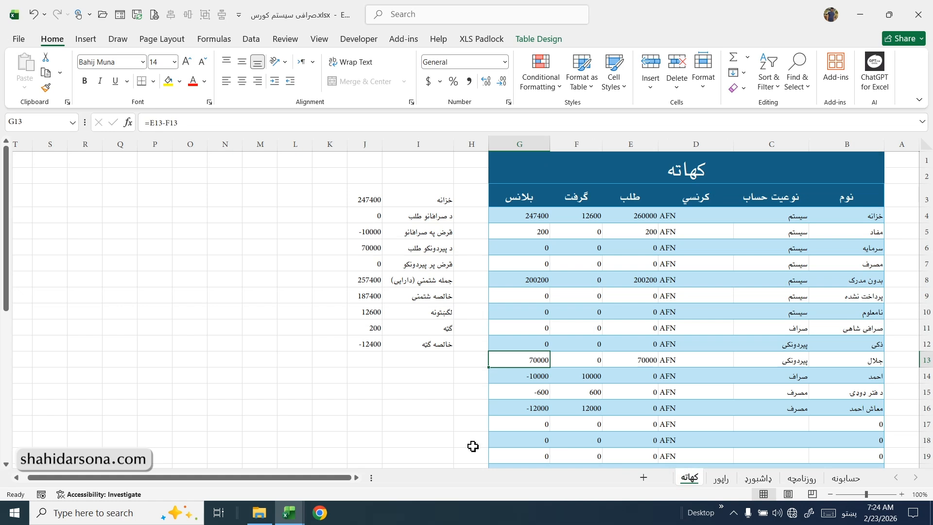
Switch to the Sarafi DB Dari.xlsm workbook and view its Dashboard and Transactions sheets.
mouse_move(294, 515)
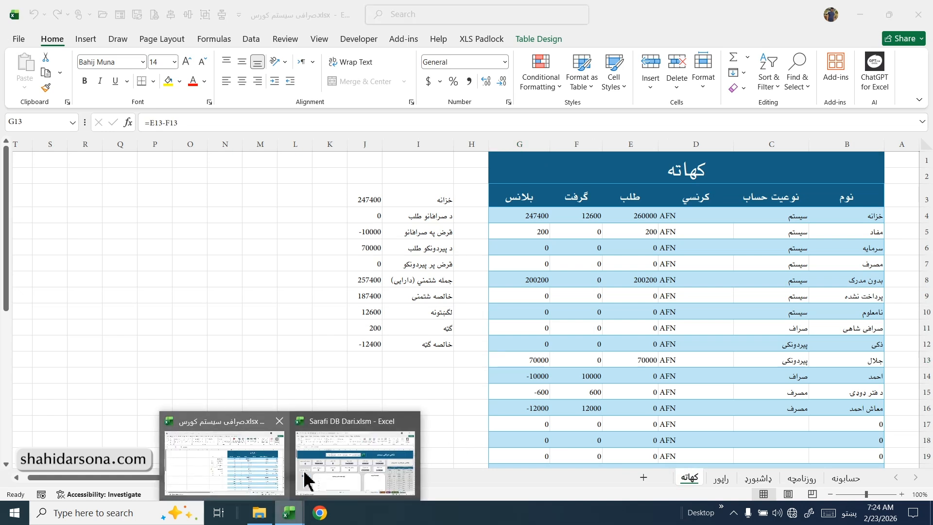
click(347, 477)
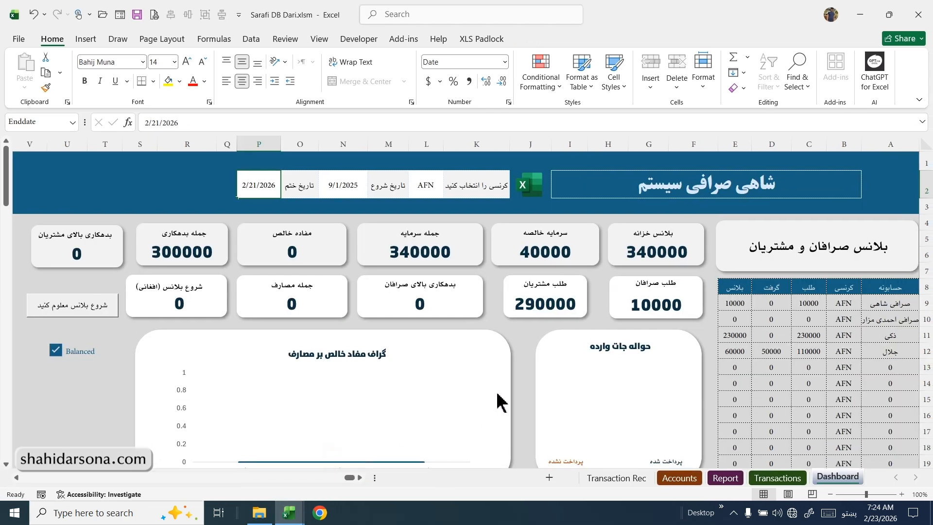
scroll(500, 398, down, 2)
scroll(500, 397, up, 2)
click(778, 479)
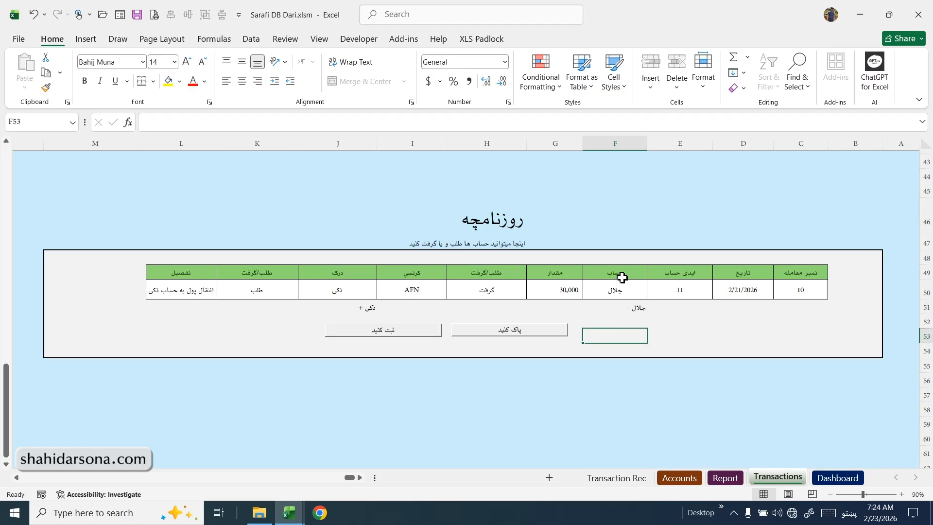
Switch back to the صرافی سیستم کورس.xlsx workbook and view its روزنامچه sheet.
click(288, 512)
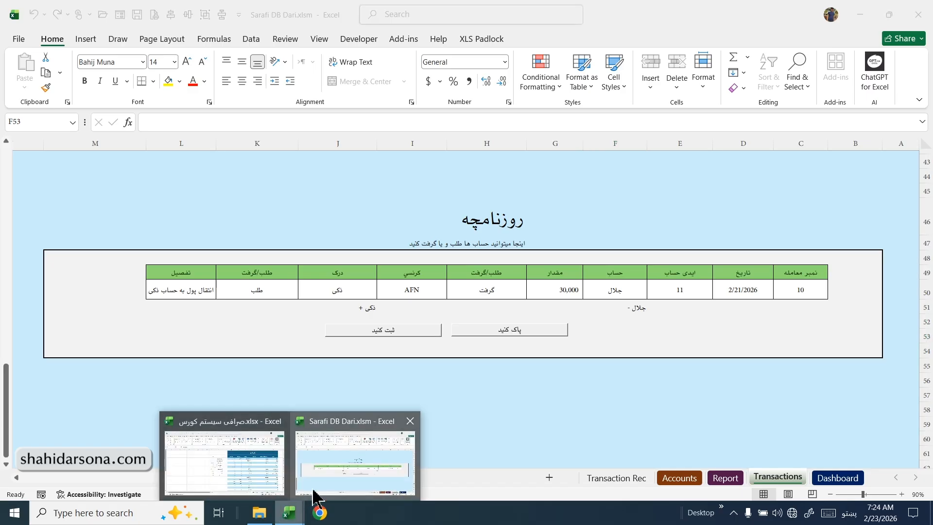
click(263, 486)
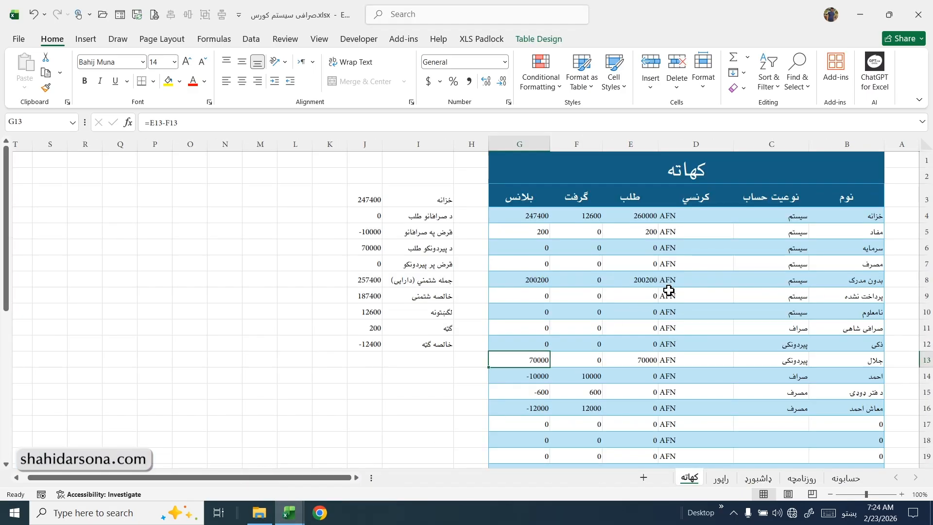
click(801, 478)
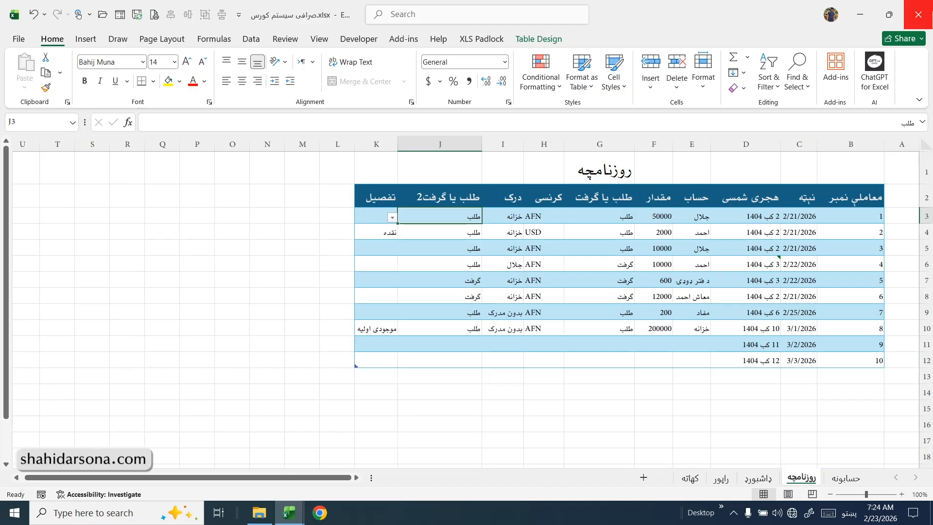
Float the course workbook's window over the Transactions form, widen it to compare the journal columns, and minimize it.
double_click(777, 9)
drag(774, 18, 652, 303)
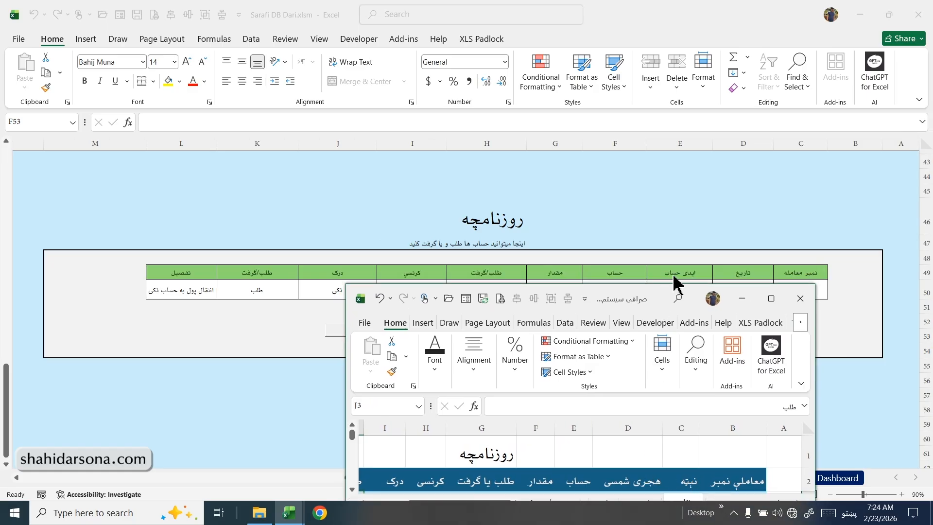
mouse_move(658, 298)
mouse_down()
mouse_move(660, 313)
mouse_move(660, 293)
mouse_up()
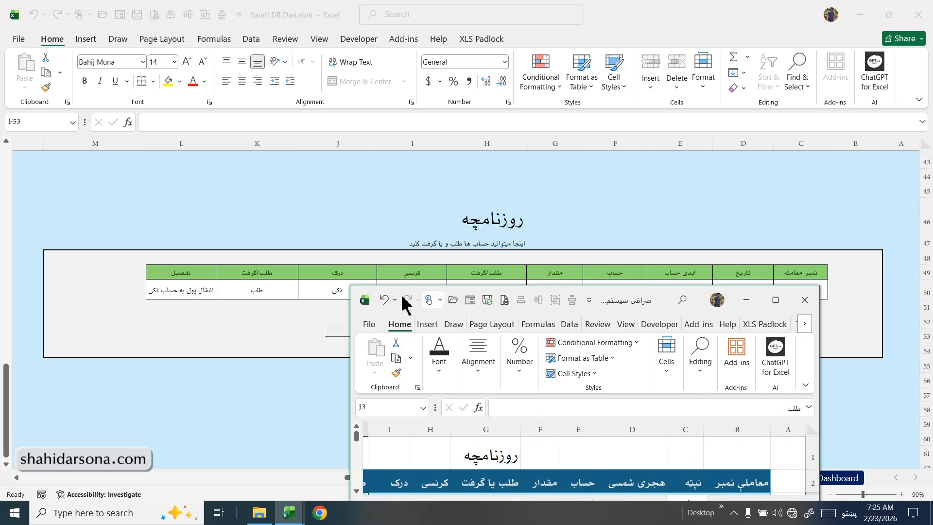
drag(350, 331, 195, 352)
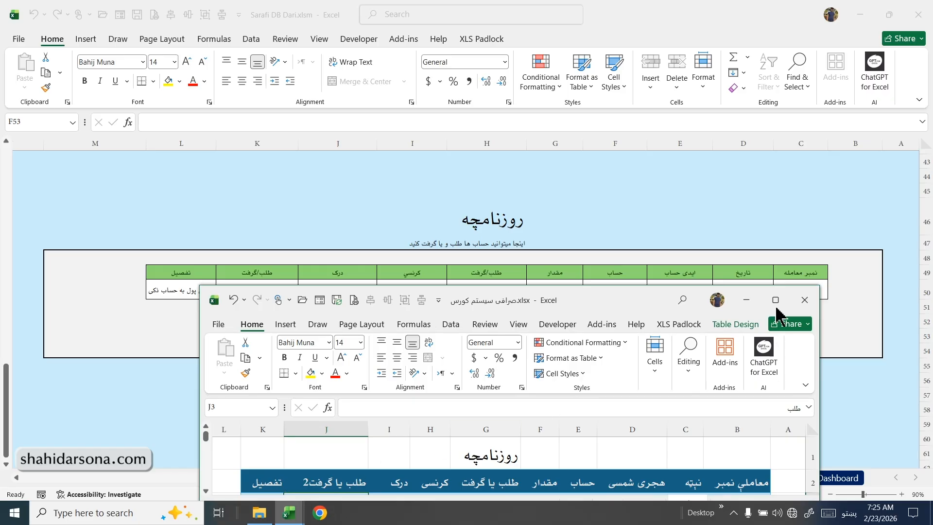
click(746, 300)
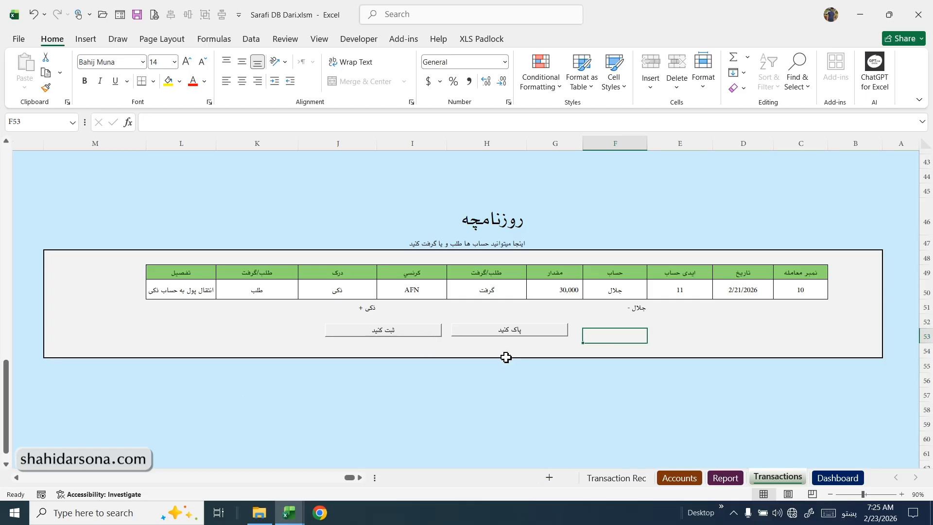
Compare the journal records on the Transaction Rec sheet with the entry form on the Transactions sheet.
click(628, 480)
drag(340, 486, 53, 481)
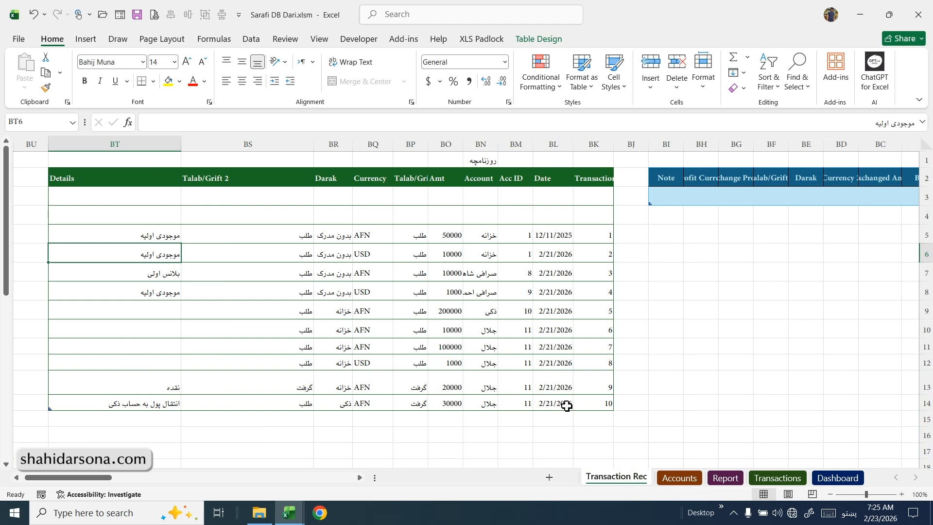
click(762, 481)
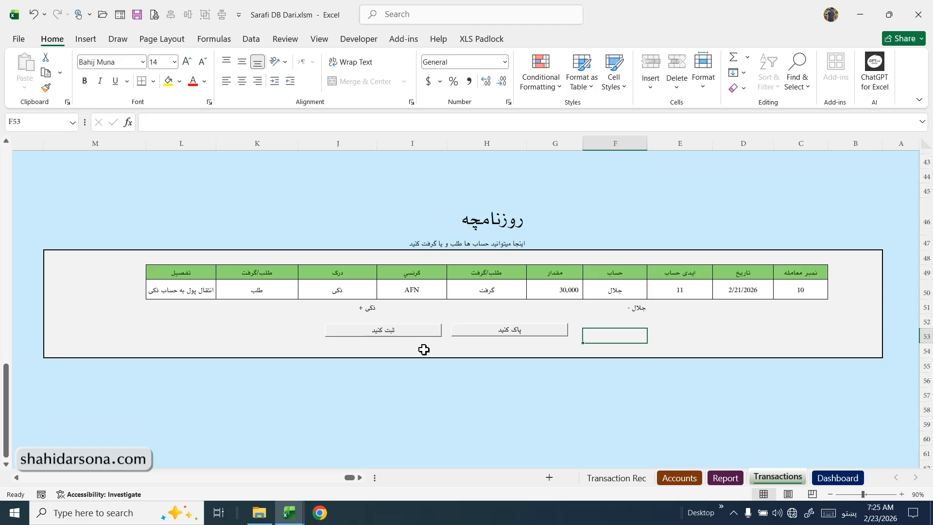
click(623, 481)
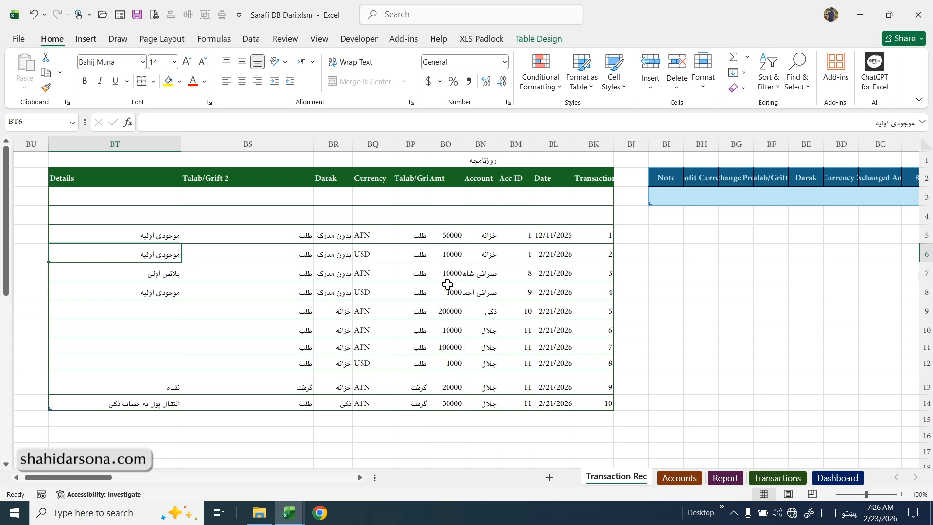
Restore the course workbook over the Transaction Rec records, enlarge its window to show the روزنامچه table, and maximize it.
click(289, 513)
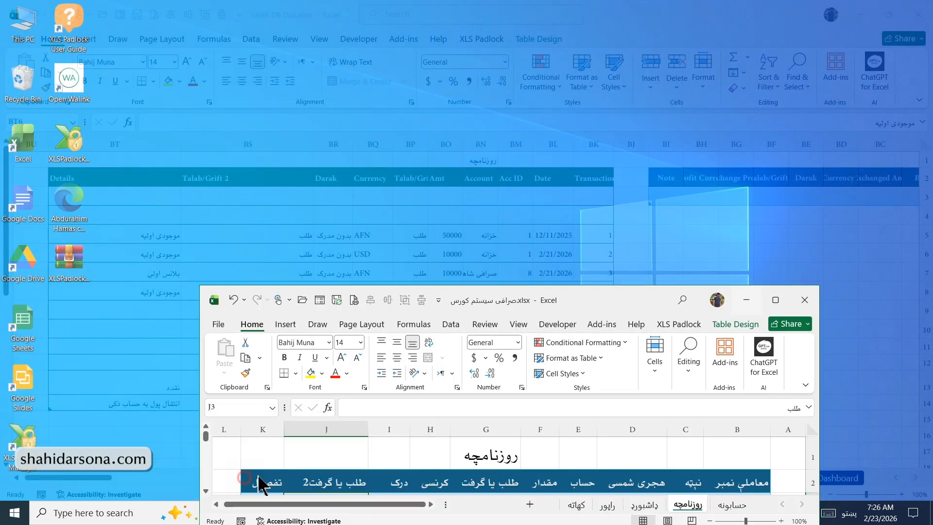
click(246, 486)
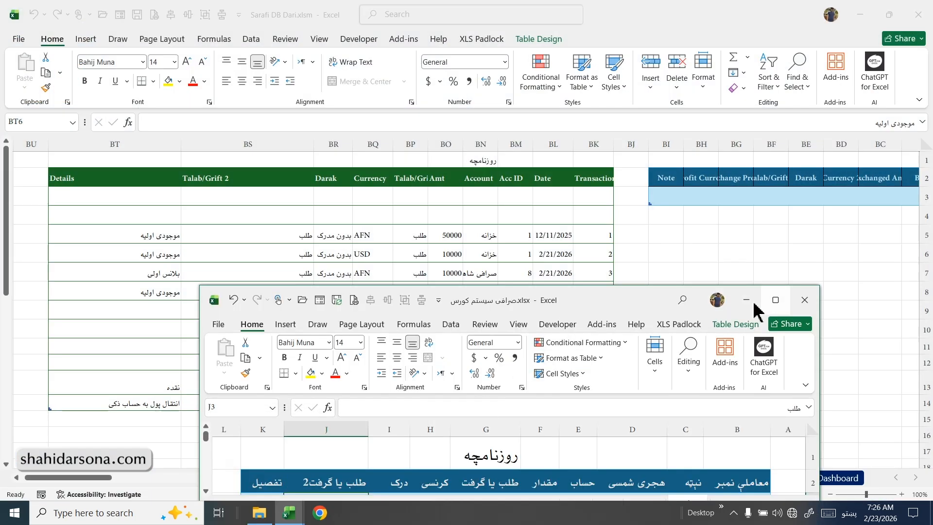
drag(651, 299, 692, 162)
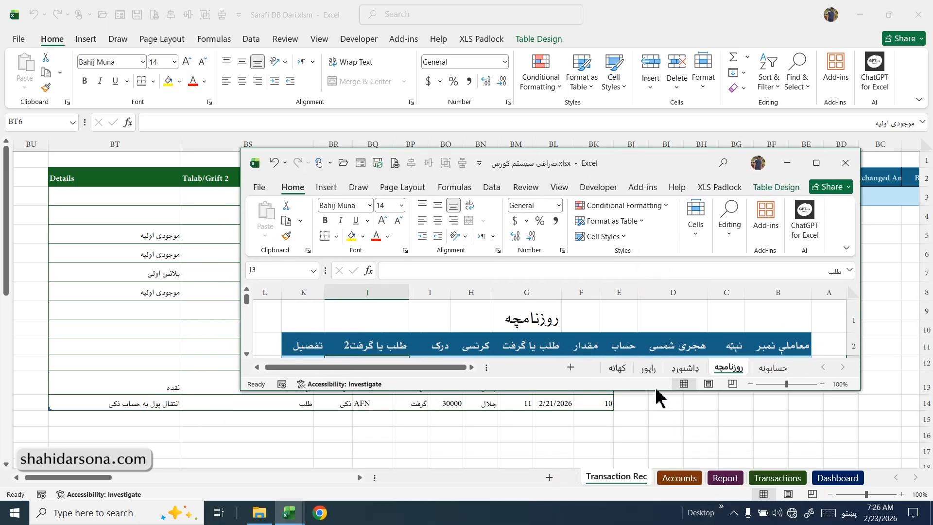
drag(654, 390, 654, 506)
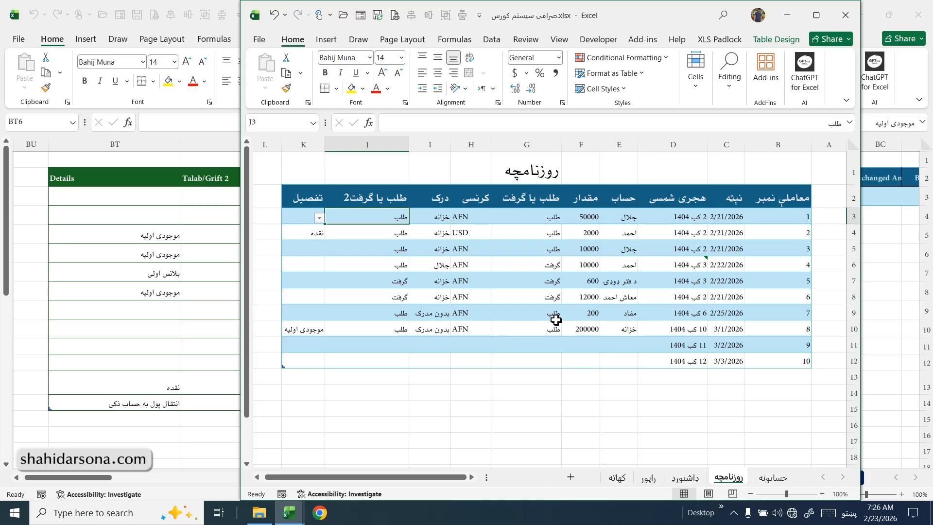
key(super+Up)
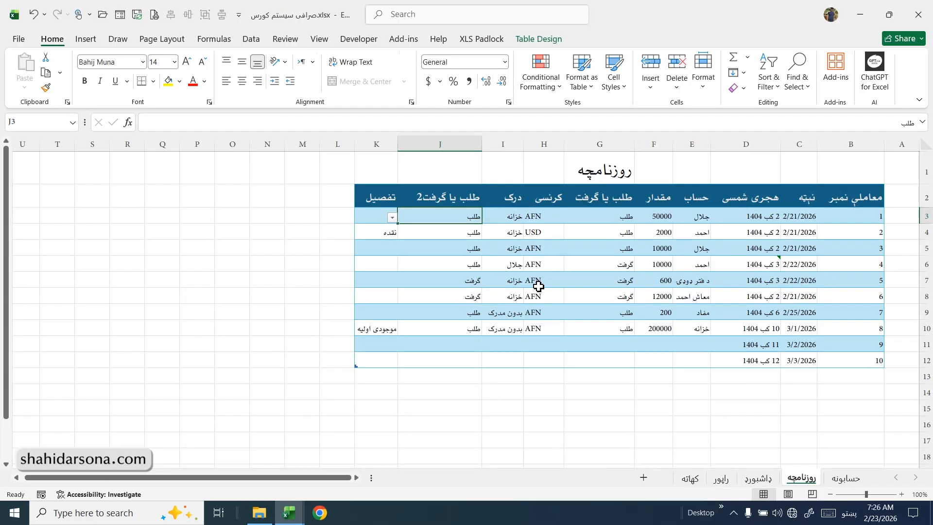
Switch to Sarafi DB Dari.xlsm and view its Accounts, Report and Transactions sheets.
click(289, 513)
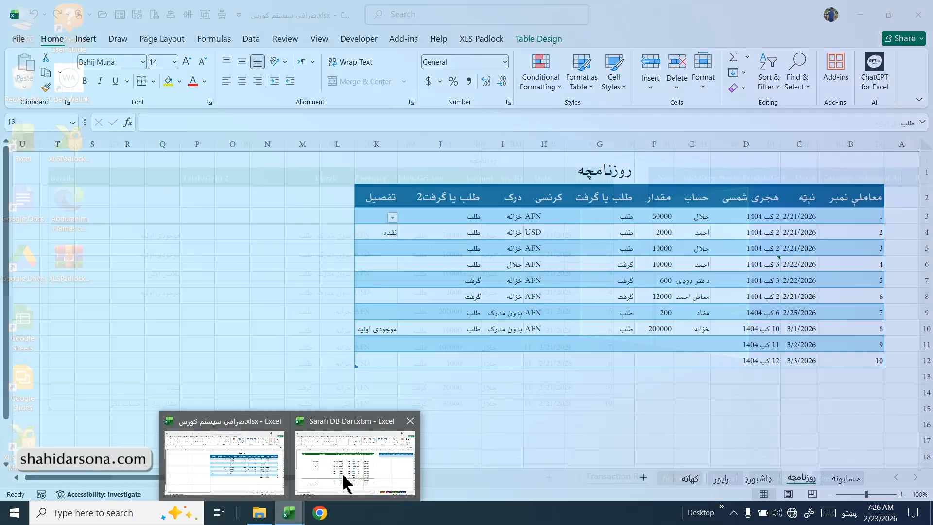
click(344, 474)
click(684, 478)
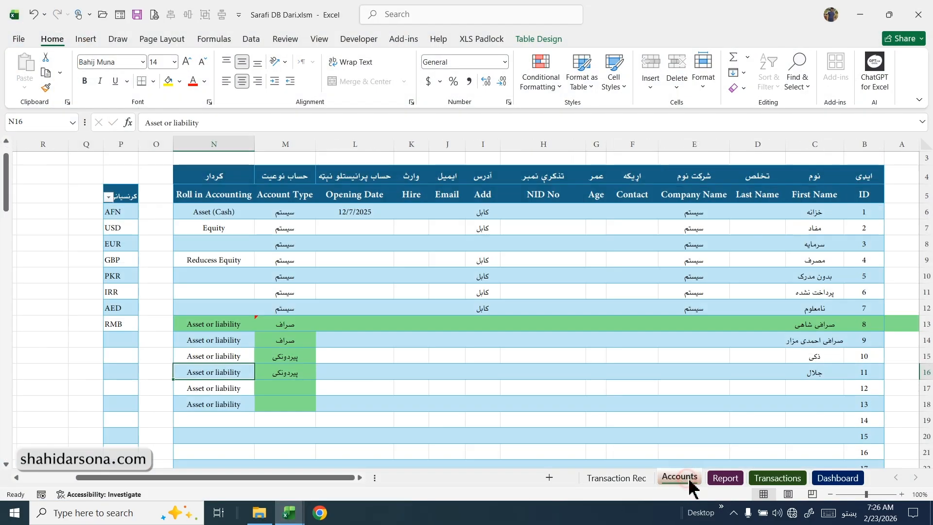
click(724, 478)
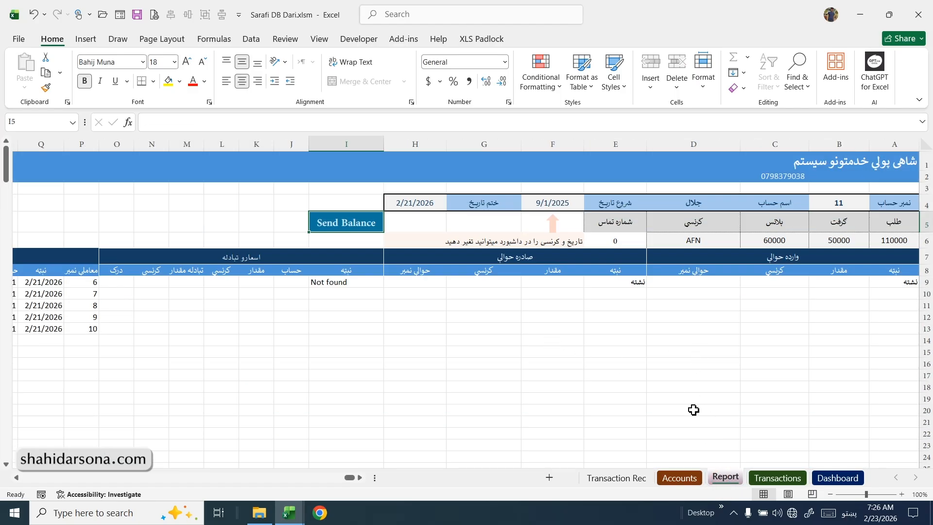
click(762, 482)
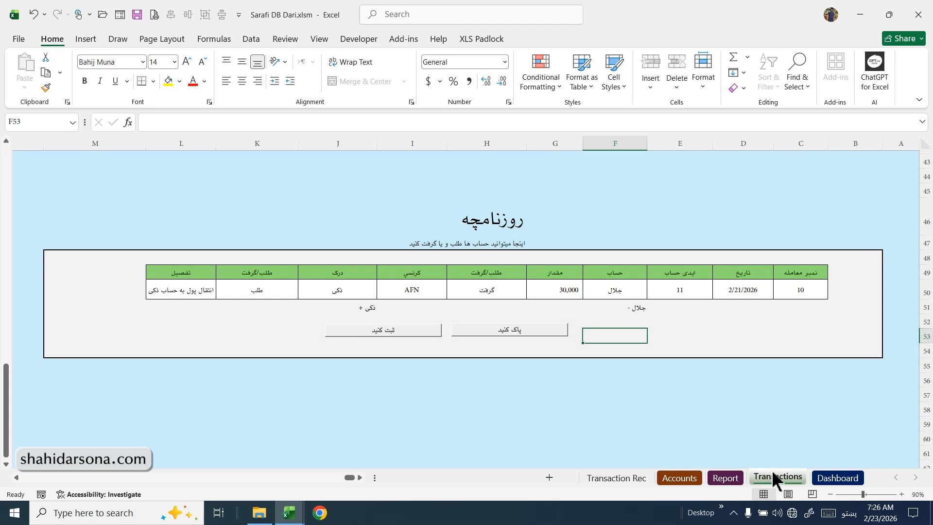
View the Dashboard sheet of Sarafi DB Dari.xlsm and compare it with the dashboard sheet in the course workbook.
click(821, 481)
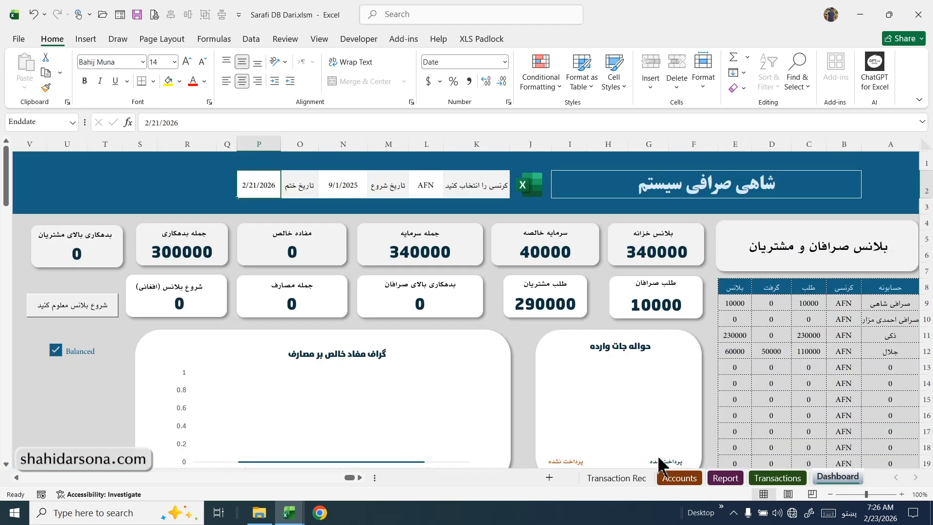
click(294, 511)
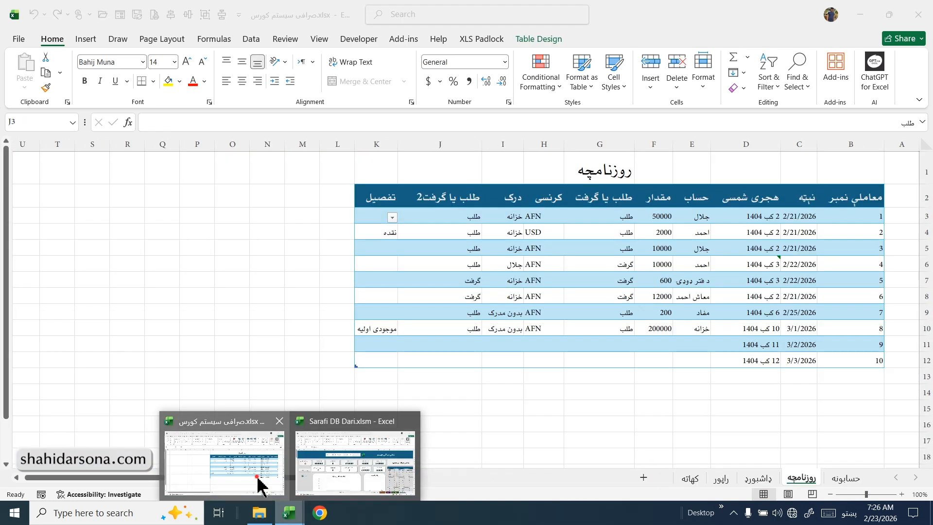
click(261, 484)
click(752, 483)
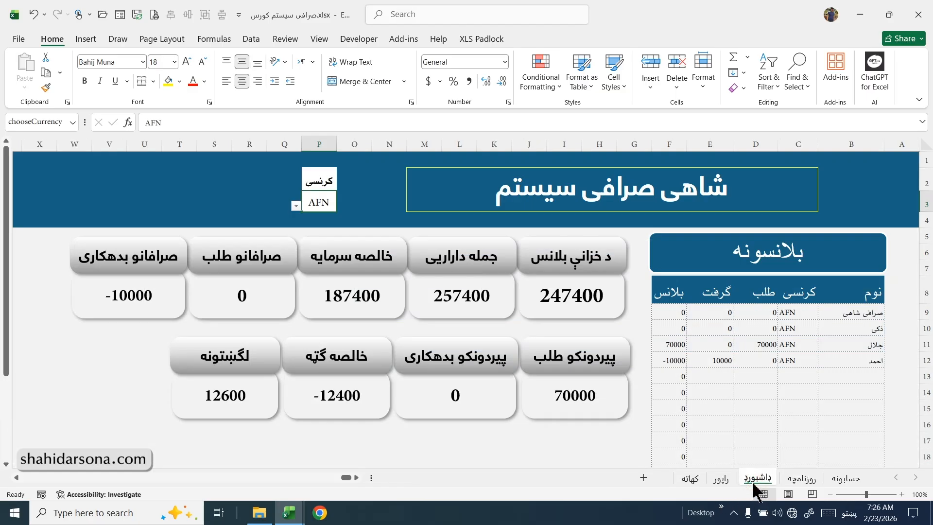
Look through the course workbook's راپور, کهاته and روزنامچه sheets and return to its dashboard sheet.
click(726, 483)
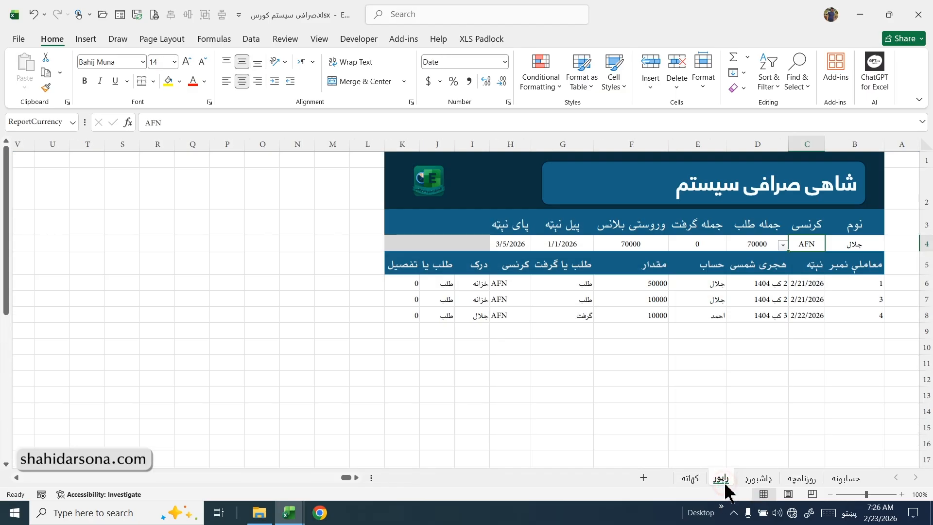
click(691, 478)
click(814, 483)
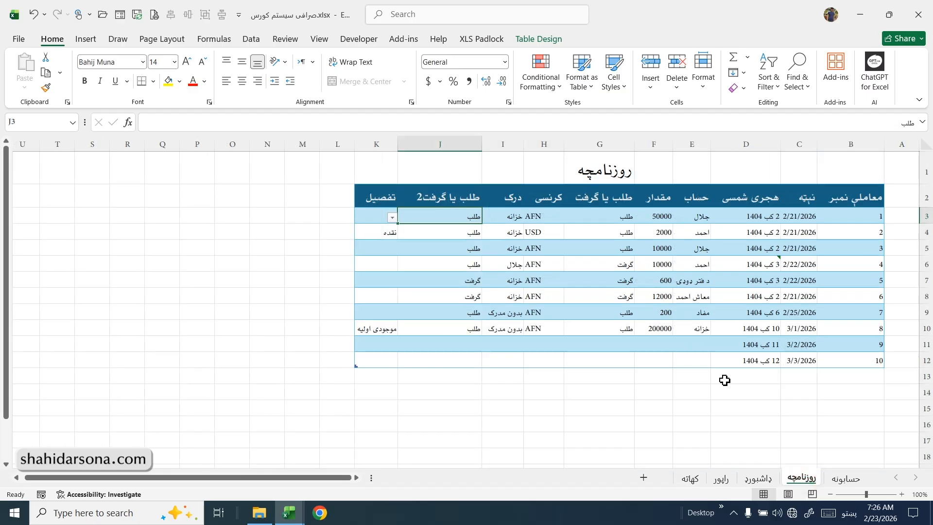
click(758, 480)
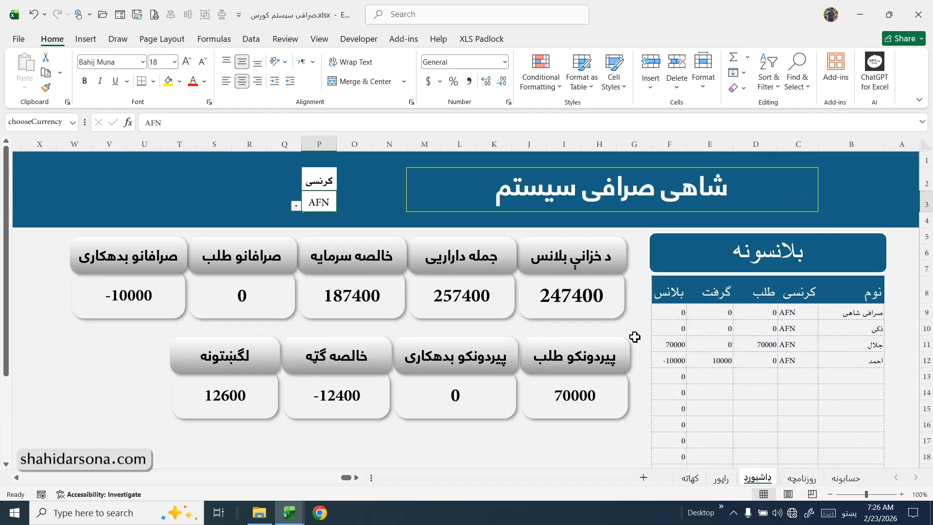